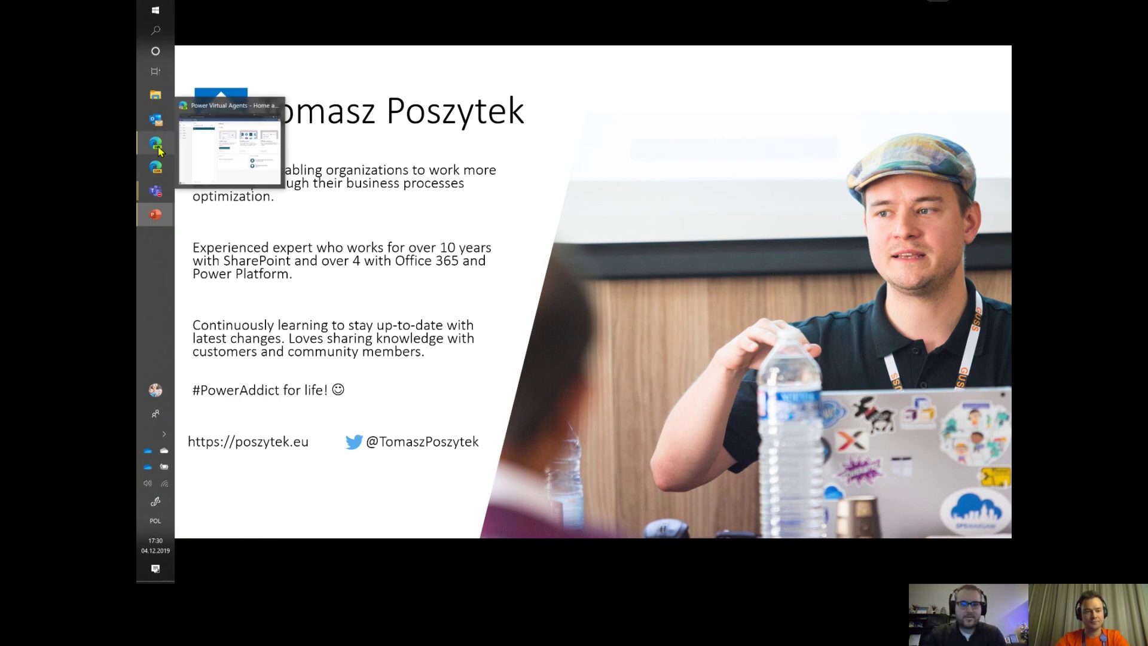
- Bring the Edge window forward and open the Helpdesk bot's Authentication settings under Manage
{"action": "left_click", "coordinate": [210, 147]}
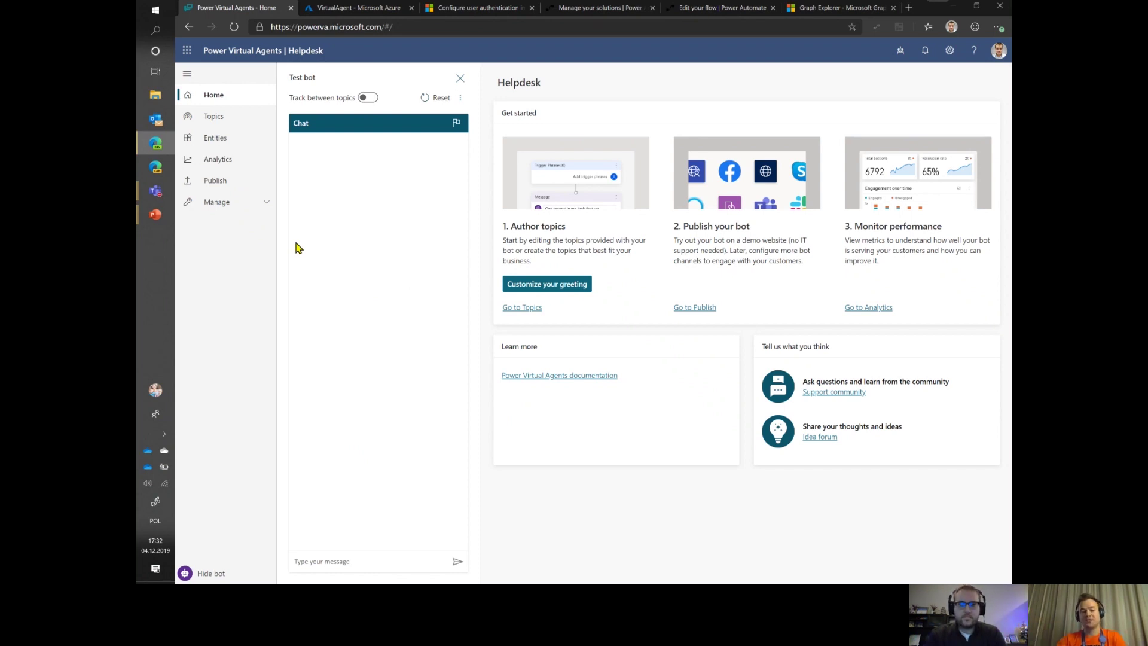
{"action": "left_click", "coordinate": [262, 204]}
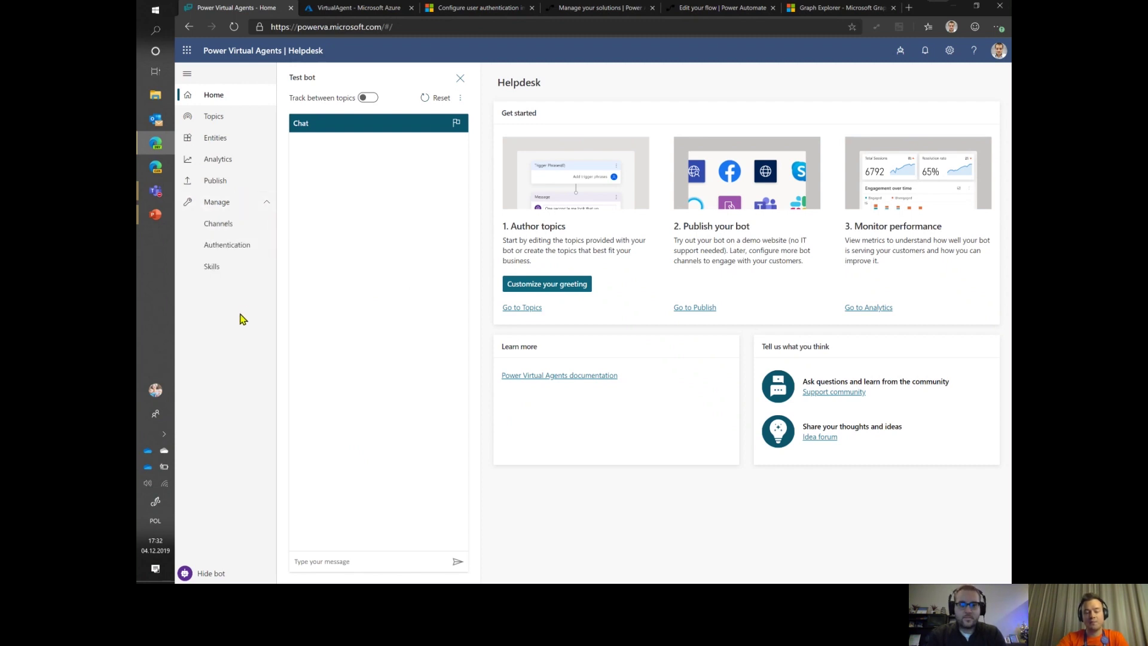
{"action": "left_click", "coordinate": [243, 258]}
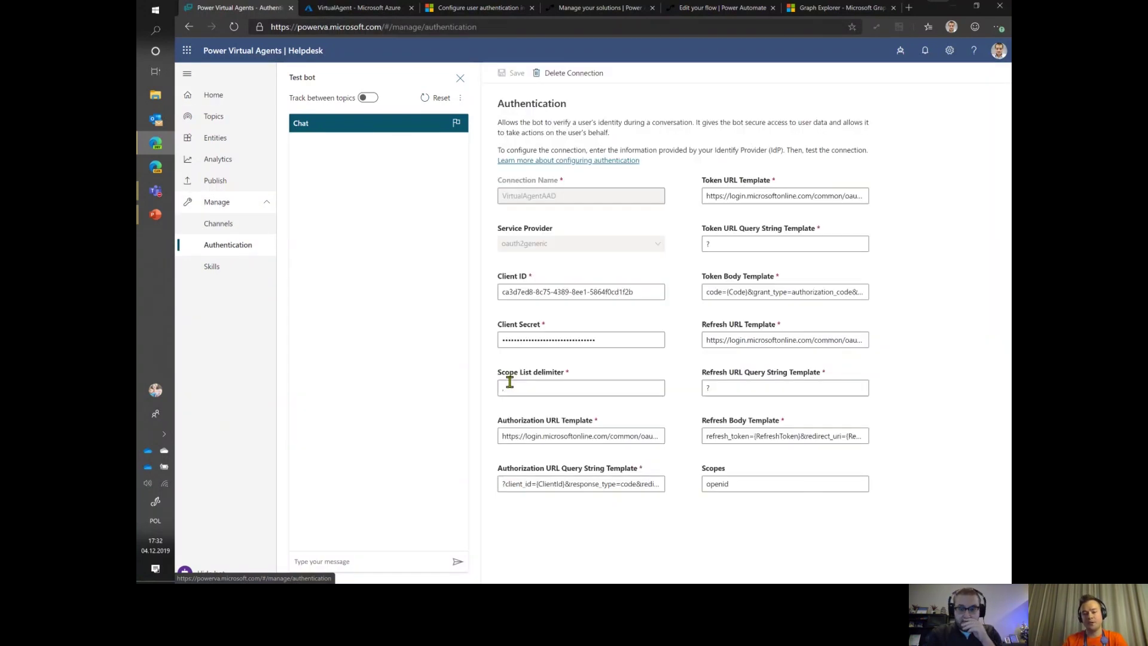
- Check the Scope List delimiter value, then switch to the end-user authentication docs tab
{"action": "left_click", "coordinate": [510, 381]}
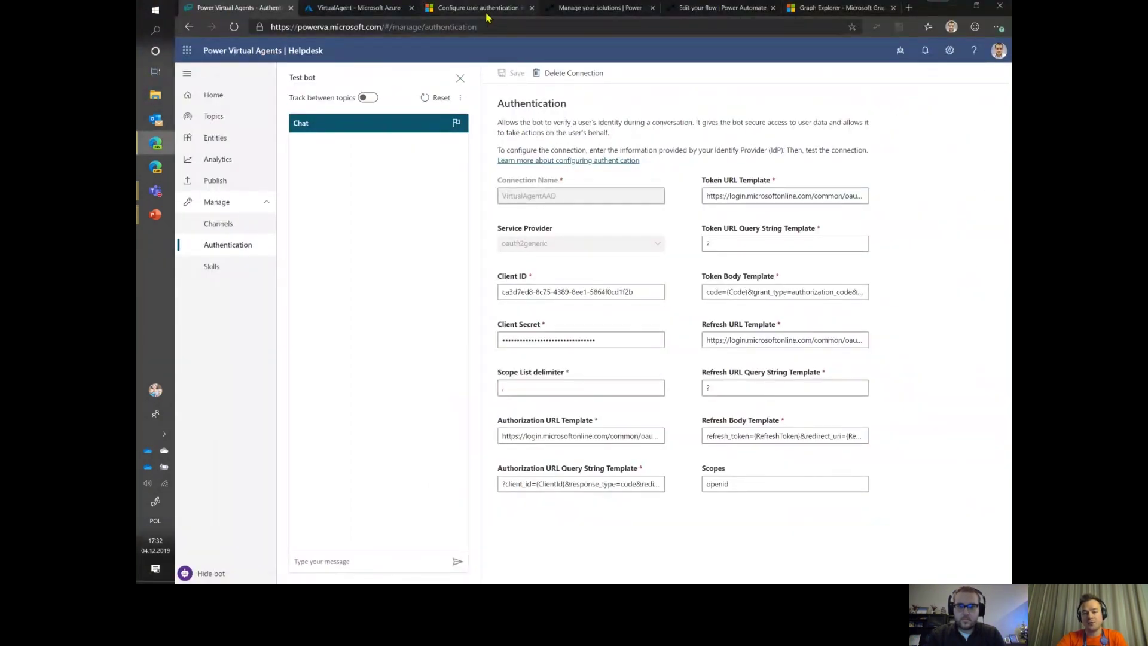
{"action": "left_click", "coordinate": [487, 9]}
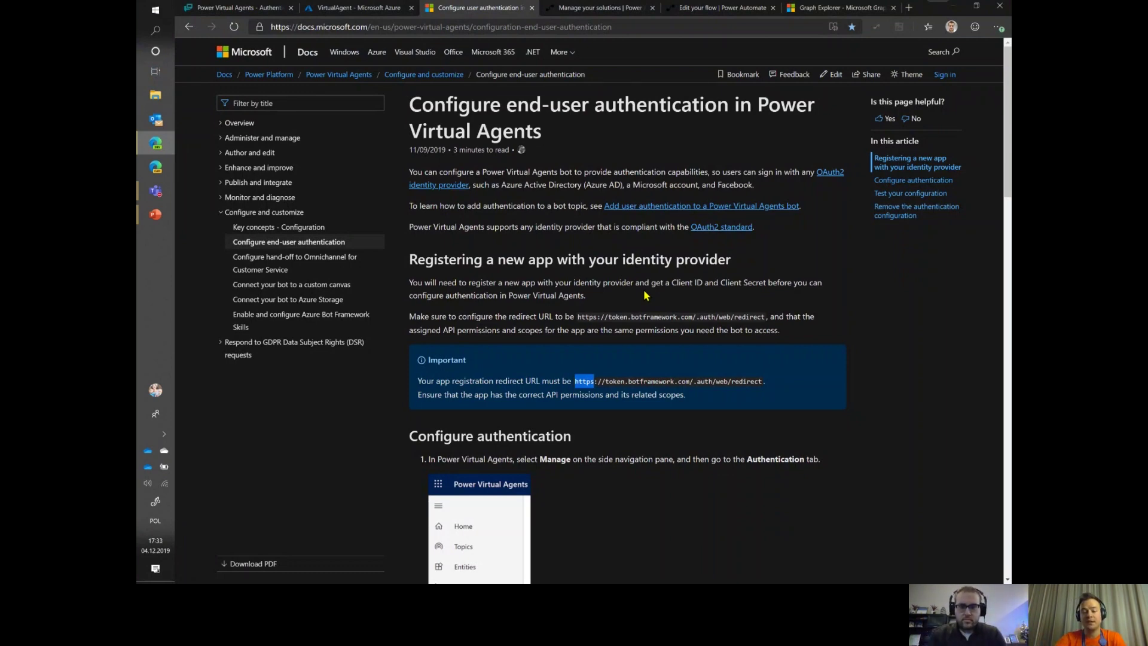
- Scroll the docs to the connection field table and select the example authorization URL
{"action": "scroll", "coordinate": [645, 293], "scroll_direction": "down", "scroll_amount": 1}
{"action": "scroll", "coordinate": [644, 290], "scroll_direction": "down", "scroll_amount": 10}
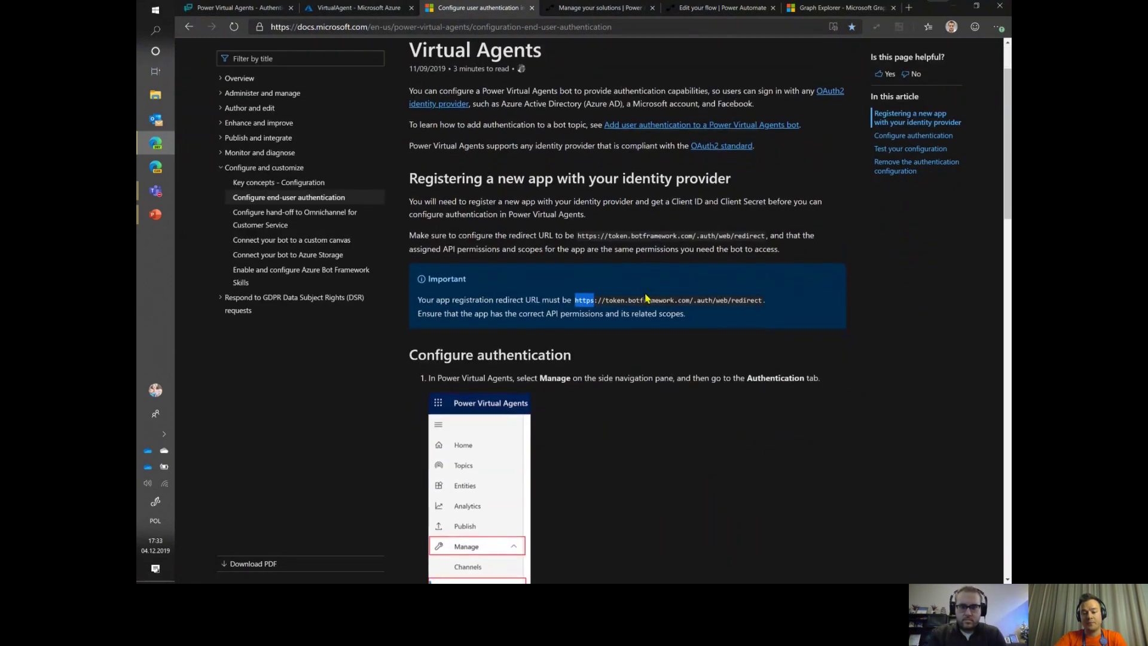
{"action": "scroll", "coordinate": [648, 298], "scroll_direction": "down", "scroll_amount": 1}
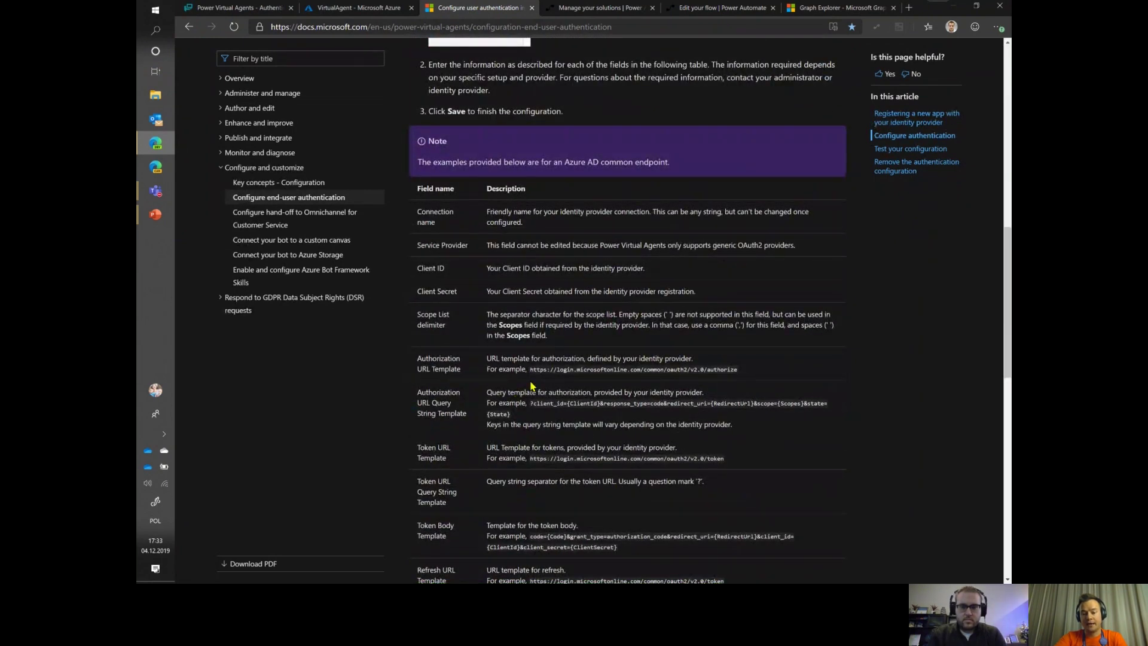
{"action": "left_click_drag", "start_coordinate": [530, 372], "coordinate": [742, 374]}
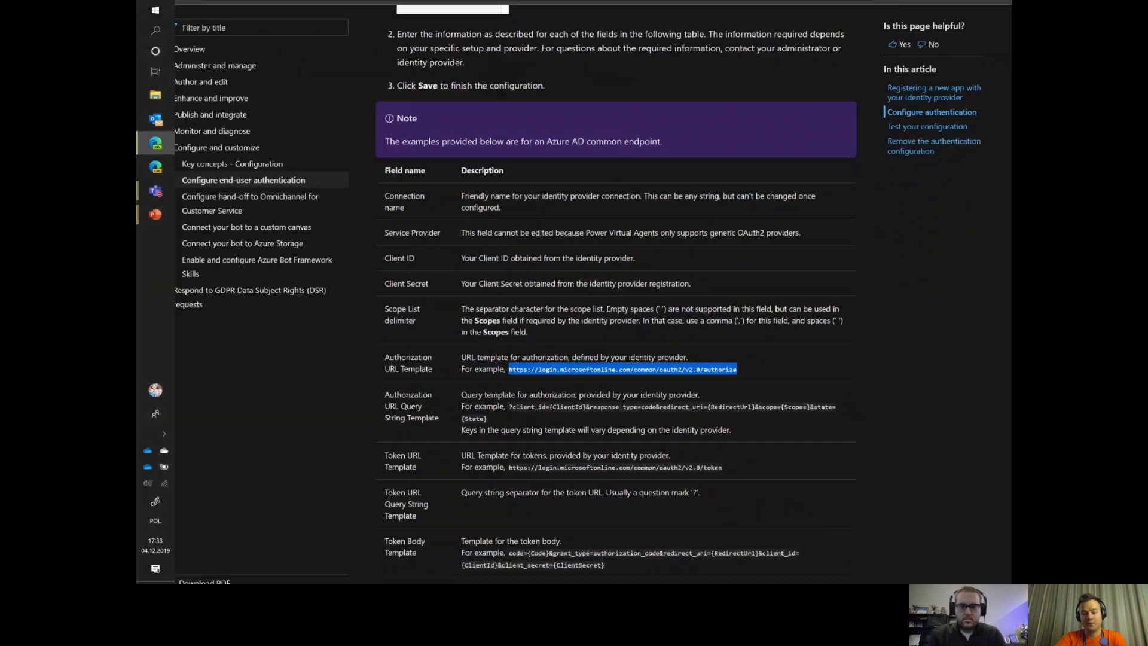
- Restore the docs page's zoom and normal view, and return to the bot's Authentication settings
{"action": "scroll", "coordinate": [741, 367], "scroll_direction": "up", "scroll_amount": 3}
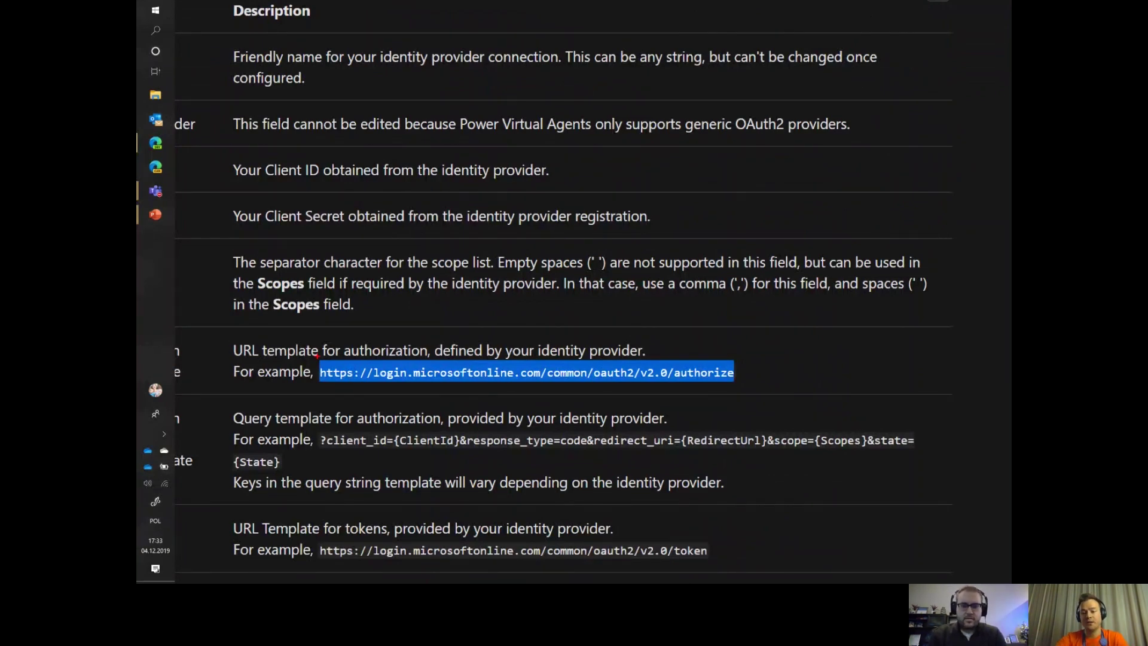
{"action": "key", "text": "ctrl+minus"}
{"action": "key", "text": "ctrl+minus"}
{"action": "key", "text": "F11"}
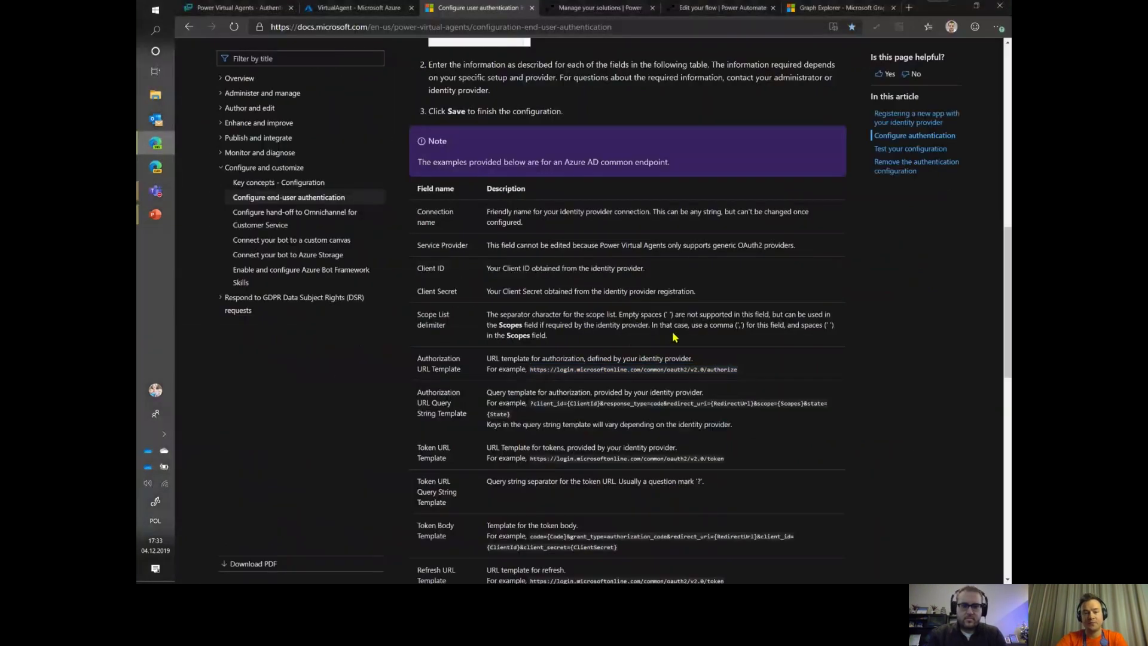
{"action": "left_click", "coordinate": [245, 8]}
- Check the connection's Client ID, then switch to the VirtualAgent app registration in Azure
{"action": "left_click_drag", "start_coordinate": [502, 291], "coordinate": [536, 291]}
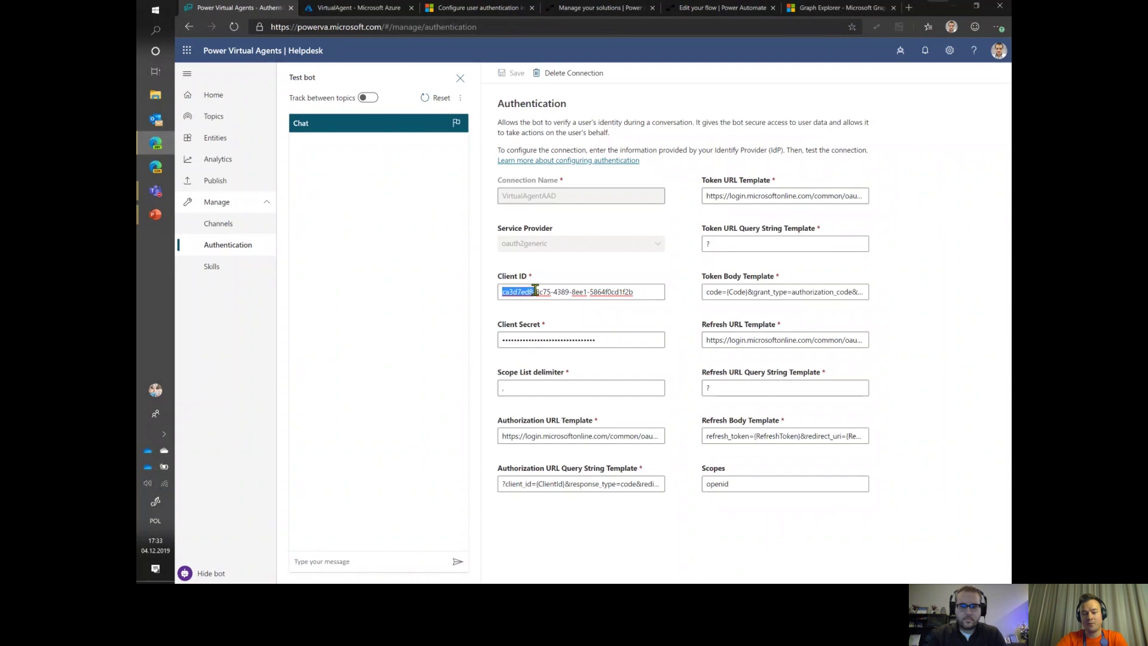
{"action": "left_click", "coordinate": [519, 318]}
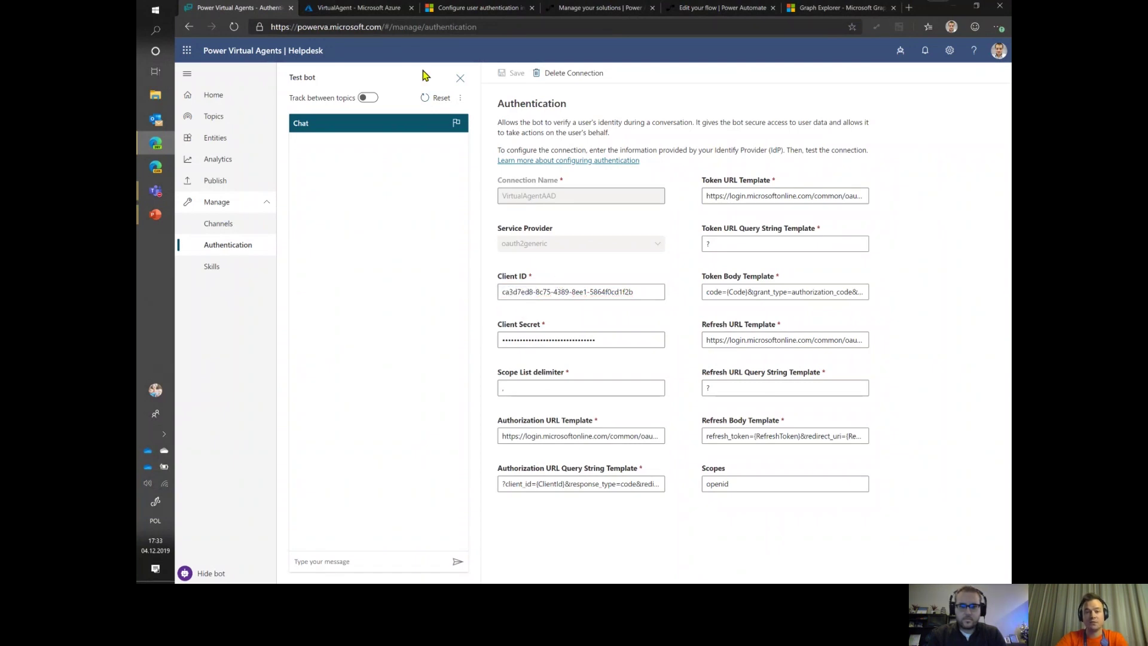
{"action": "left_click", "coordinate": [389, 10]}
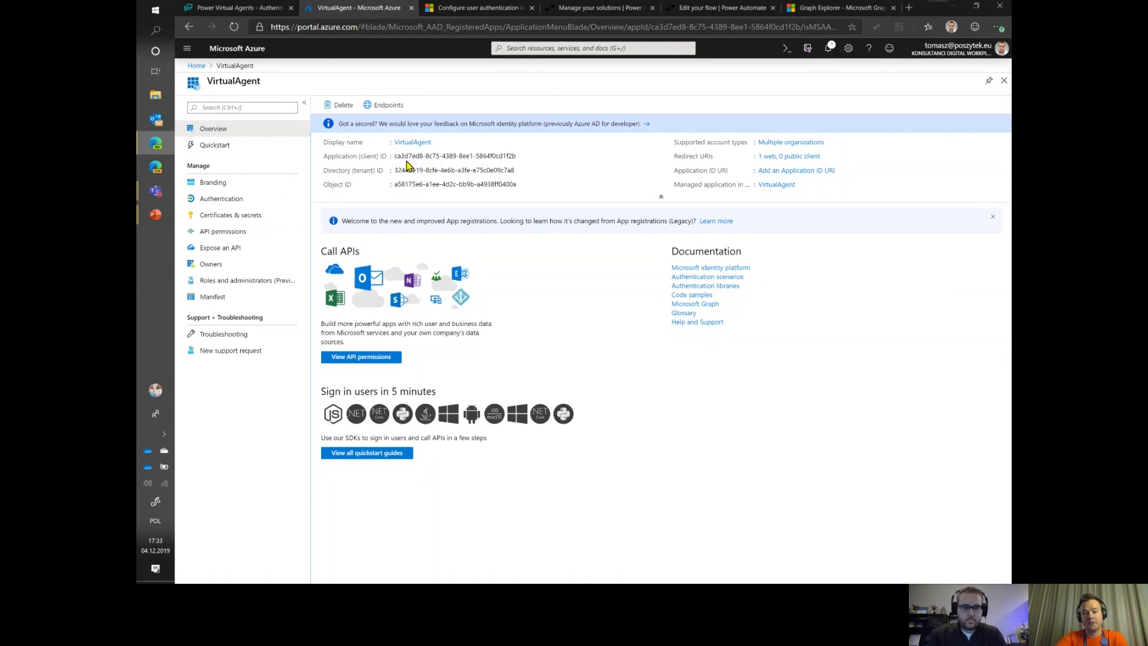
- Copy VirtualAgent's Application (client) ID and view its Certificates & secrets, listing the PVA secret
{"action": "mouse_move", "coordinate": [396, 159]}
{"action": "left_click_drag", "start_coordinate": [396, 159], "coordinate": [519, 163]}
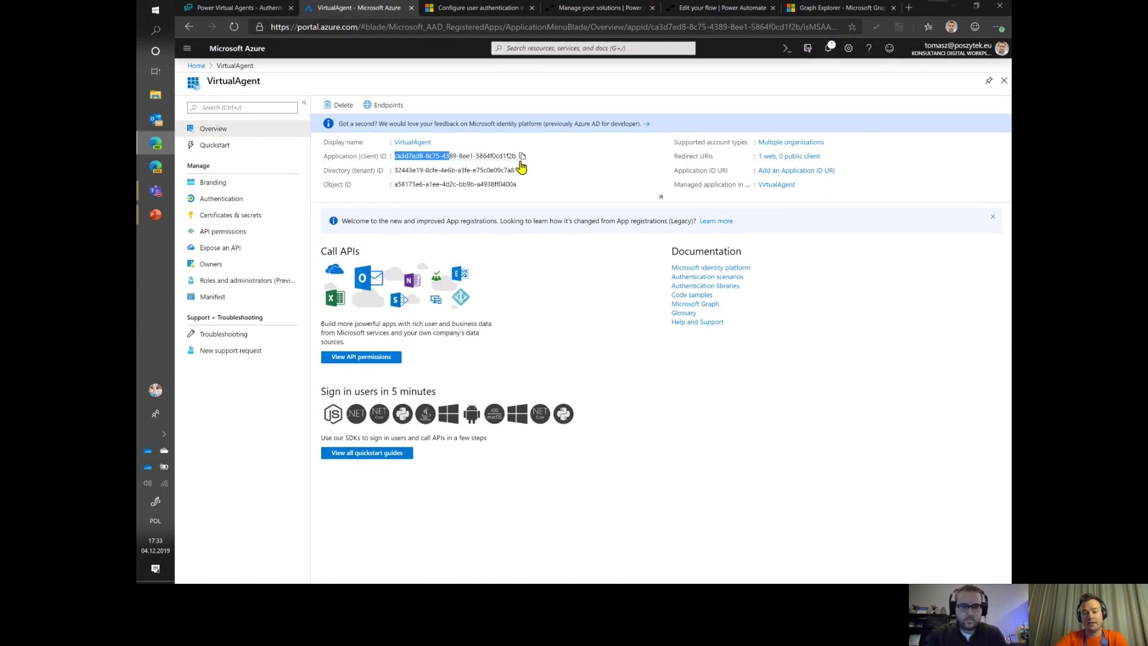
{"action": "left_click", "coordinate": [548, 159]}
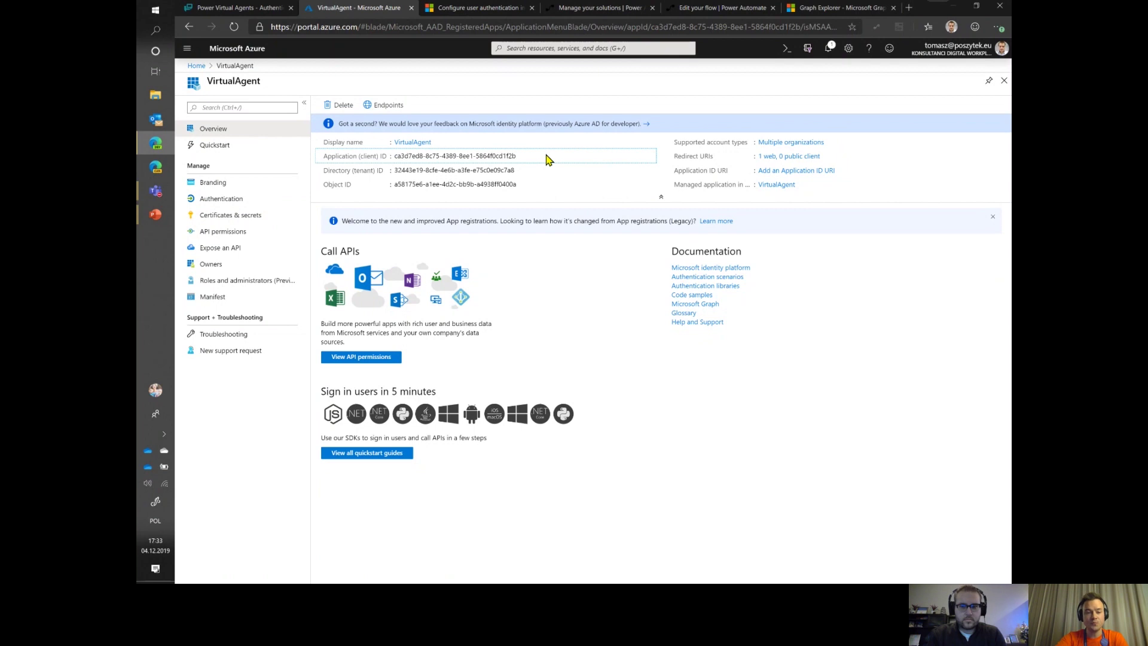
{"action": "left_click", "coordinate": [238, 217]}
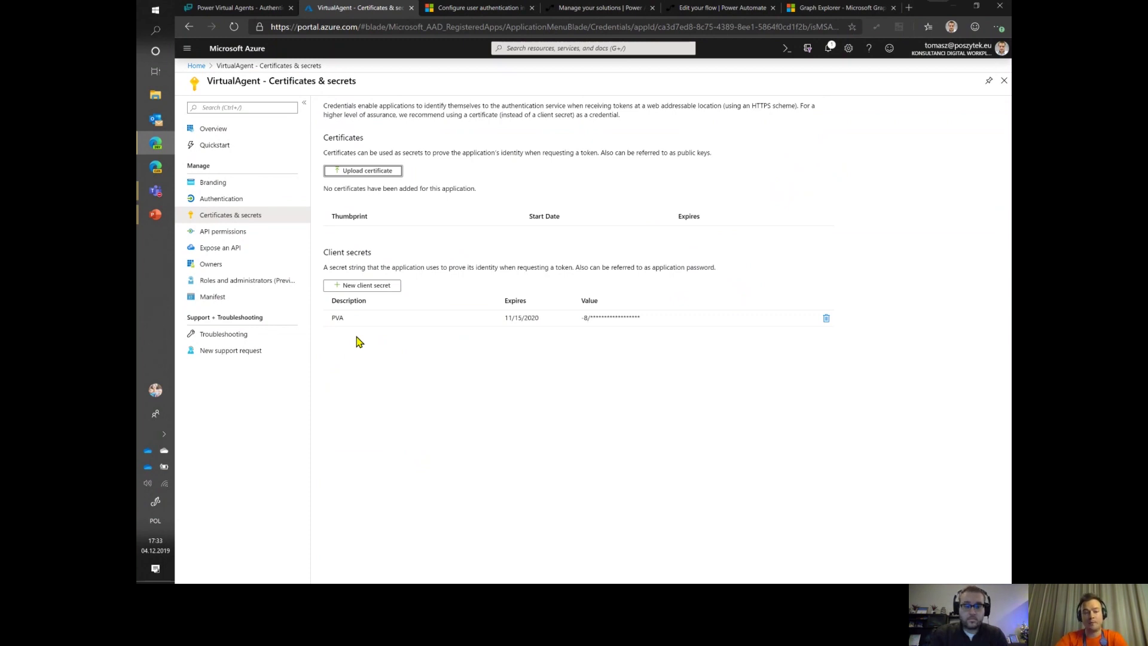
- Review VirtualAgent's API permissions (User.Read, User.Read.All, openid), then restore the page zoom and view
{"action": "left_click", "coordinate": [260, 238]}
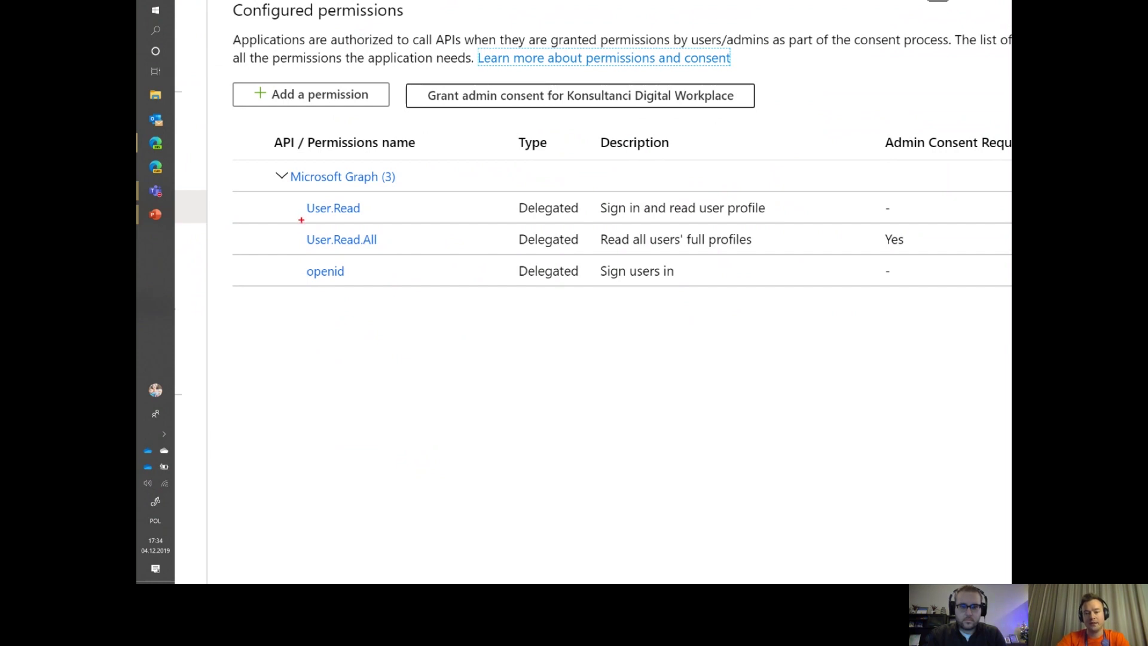
{"action": "key", "text": "ctrl+minus"}
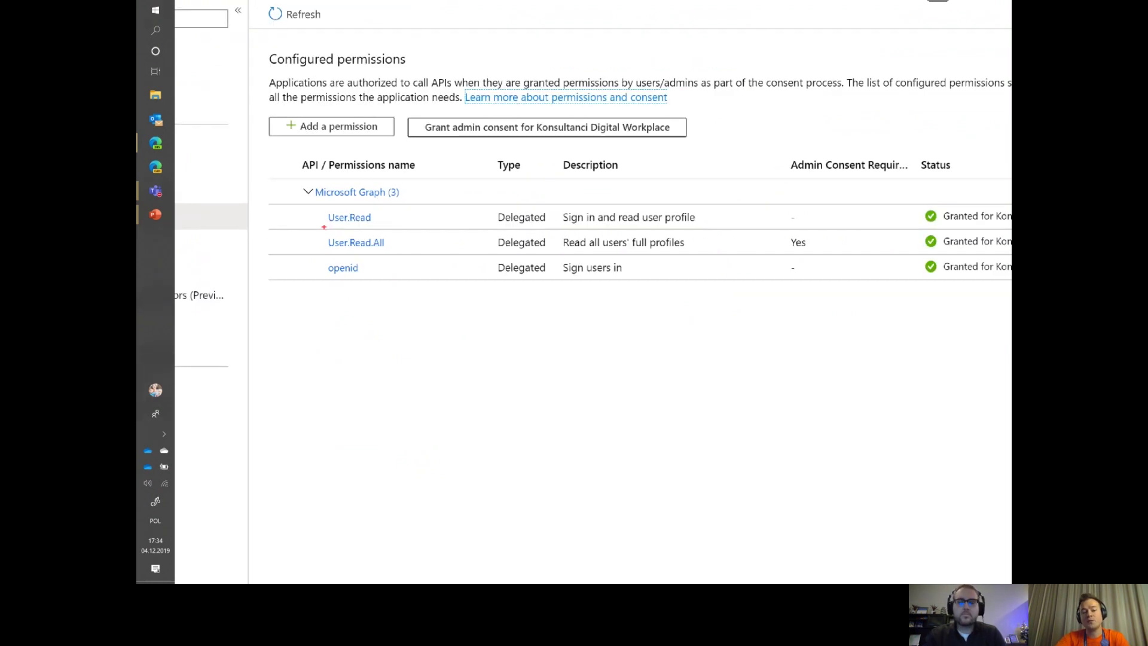
{"action": "key", "text": "ctrl+minus"}
{"action": "key", "text": "F11"}
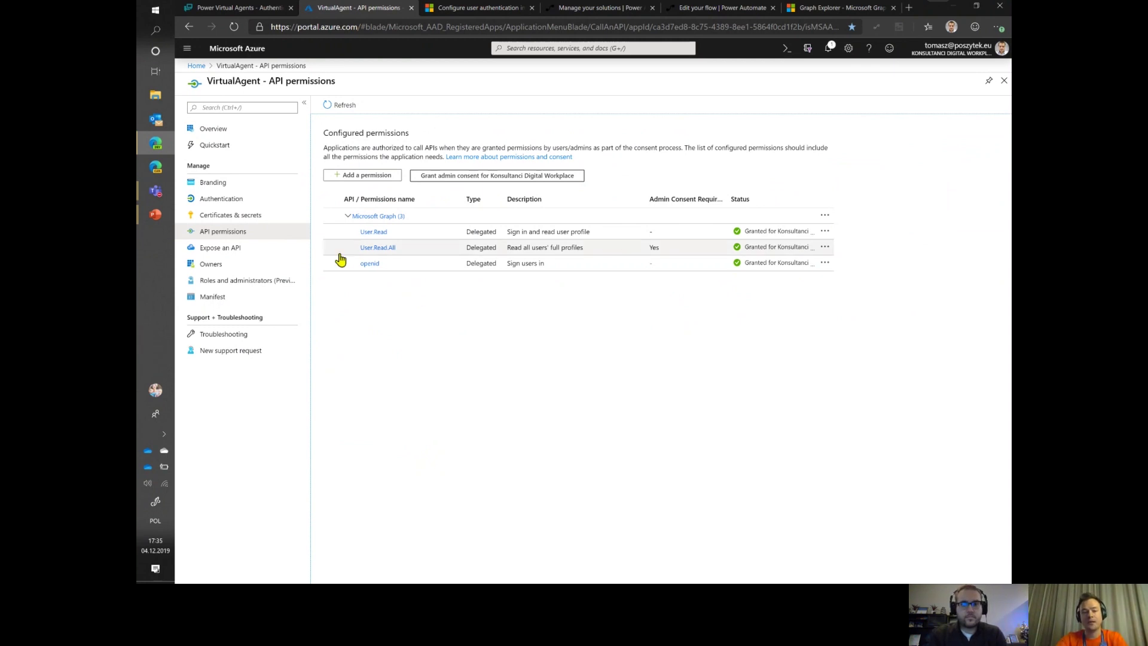
- Open VirtualAgent's Authentication page, zoom in on the botframework redirect URI, then restore normal view
{"action": "left_click", "coordinate": [230, 205]}
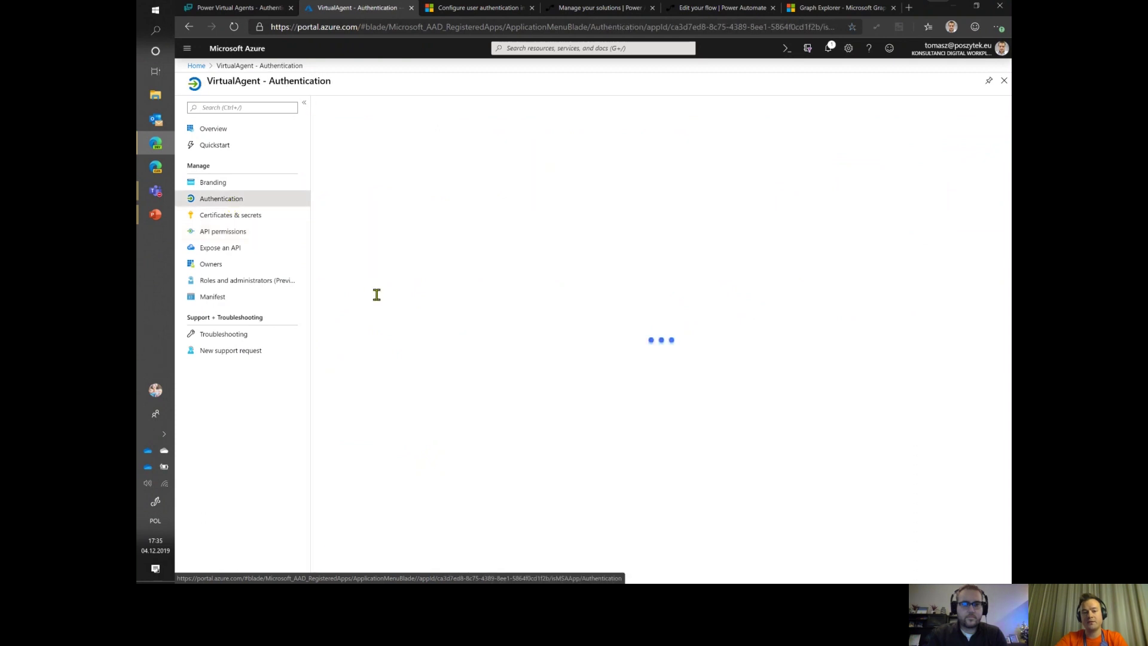
{"action": "left_click", "coordinate": [518, 285]}
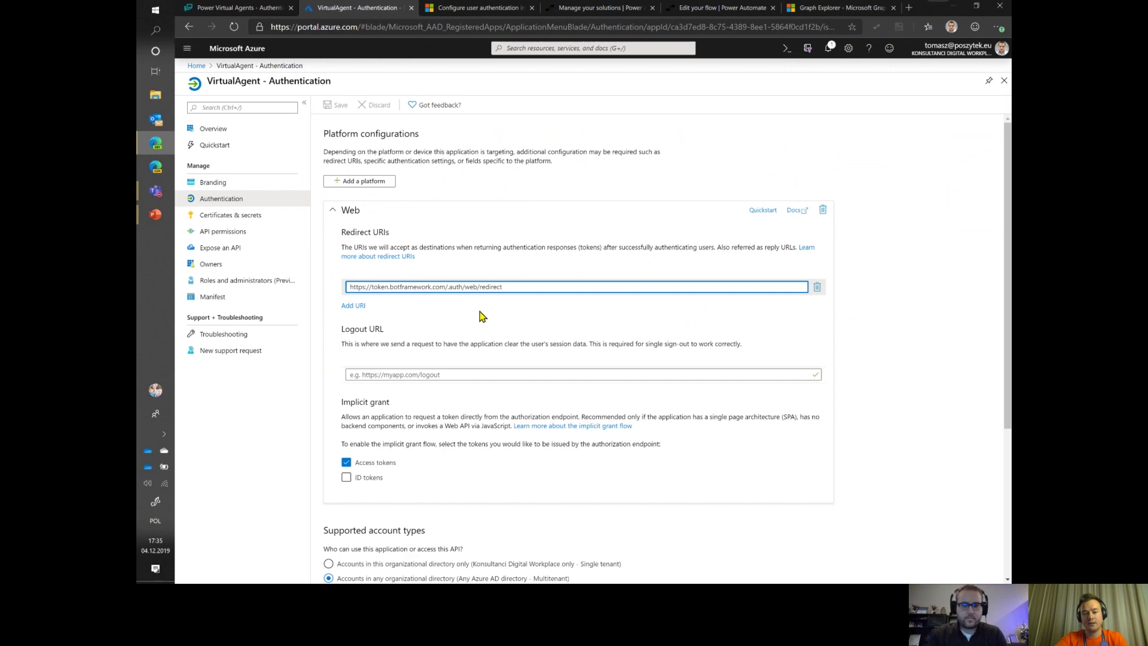
{"action": "key", "text": "F11"}
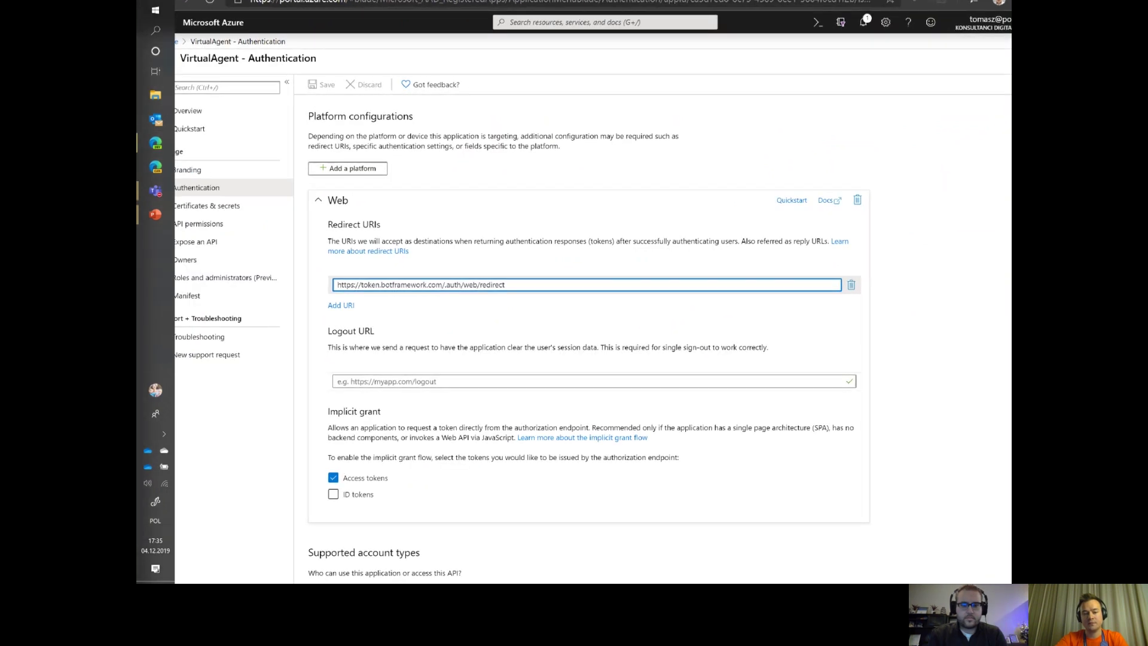
{"action": "key", "text": "ctrl+plus"}
{"action": "key", "text": "ctrl+plus"}
{"action": "key", "text": "ctrl+plus"}
{"action": "key", "text": "ctrl+plus"}
{"action": "key", "text": "ctrl+plus"}
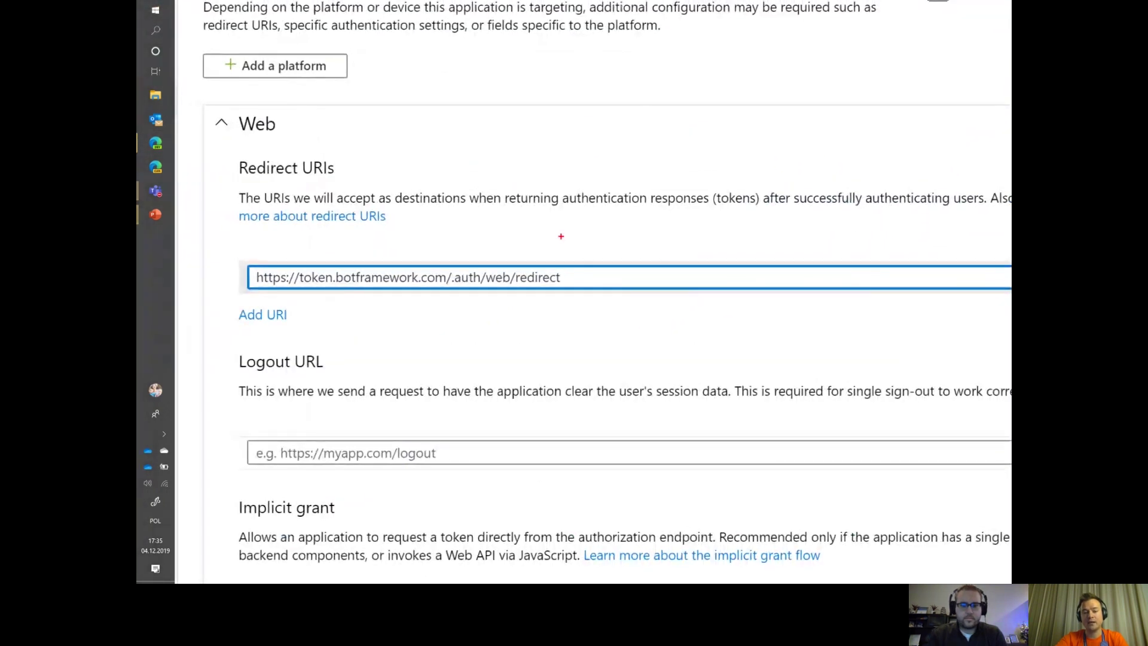
{"action": "key", "text": "ctrl+0"}
{"action": "key", "text": "F11"}
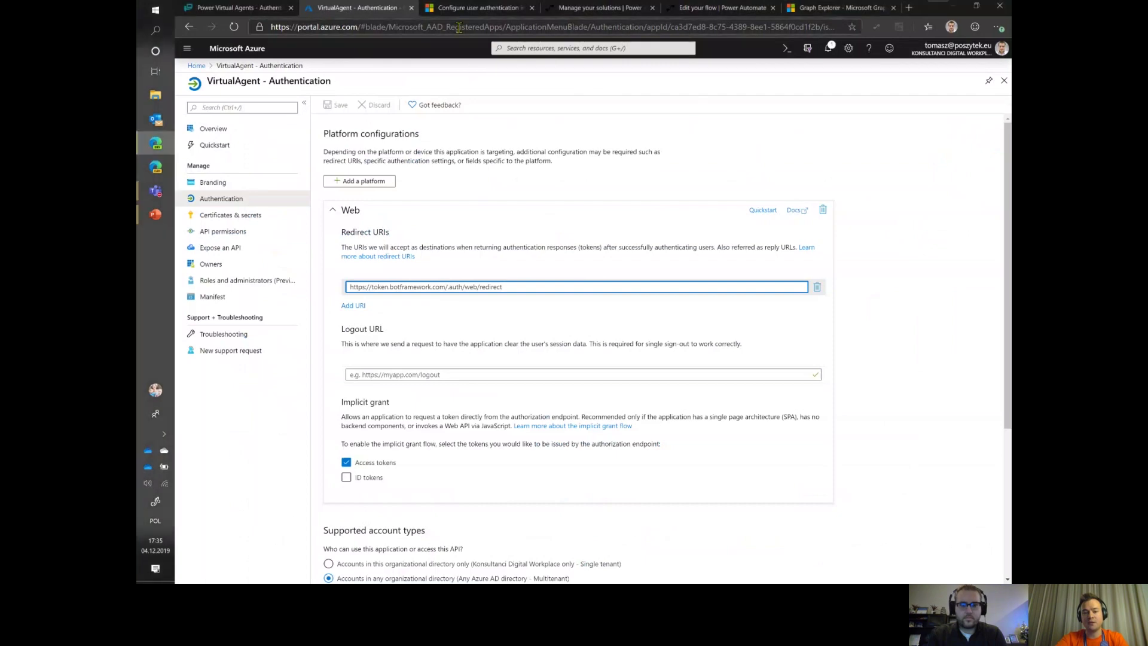
{"action": "left_click", "coordinate": [461, 15]}
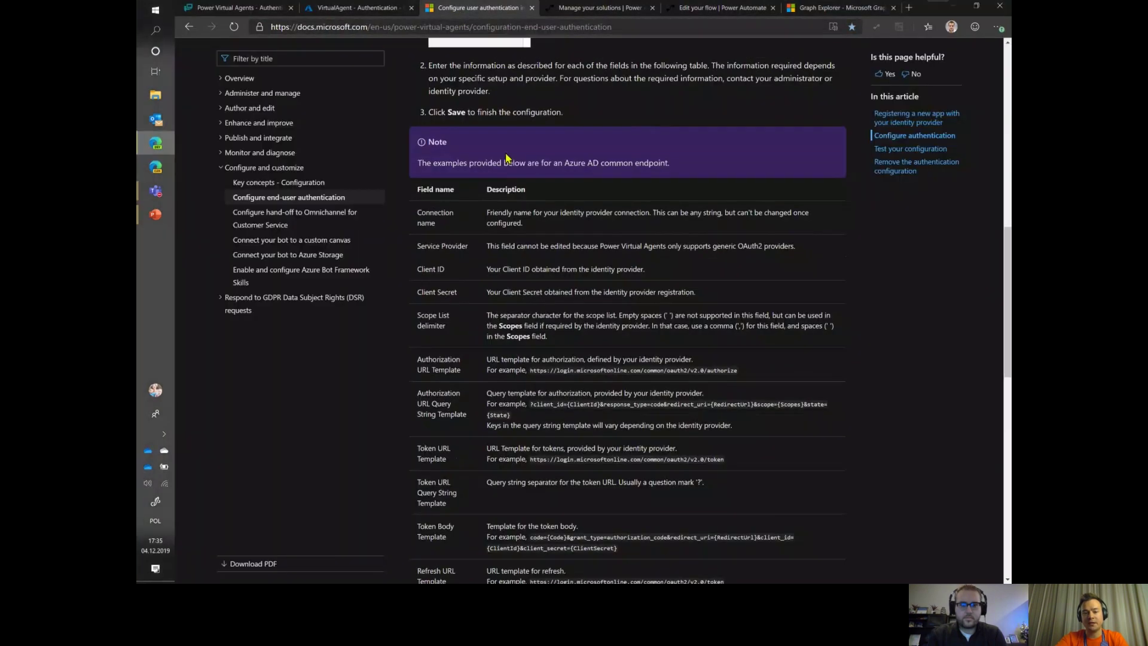
{"action": "scroll", "coordinate": [507, 159], "scroll_direction": "up", "scroll_amount": 10}
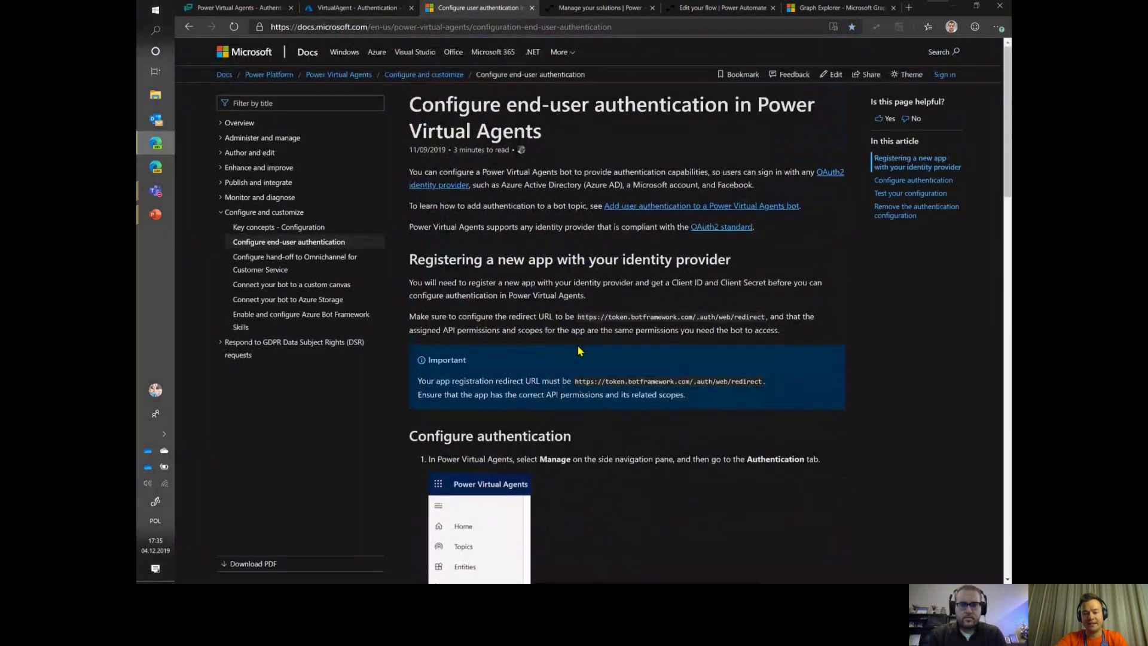
{"action": "scroll", "coordinate": [579, 350], "scroll_direction": "up", "scroll_amount": 5}
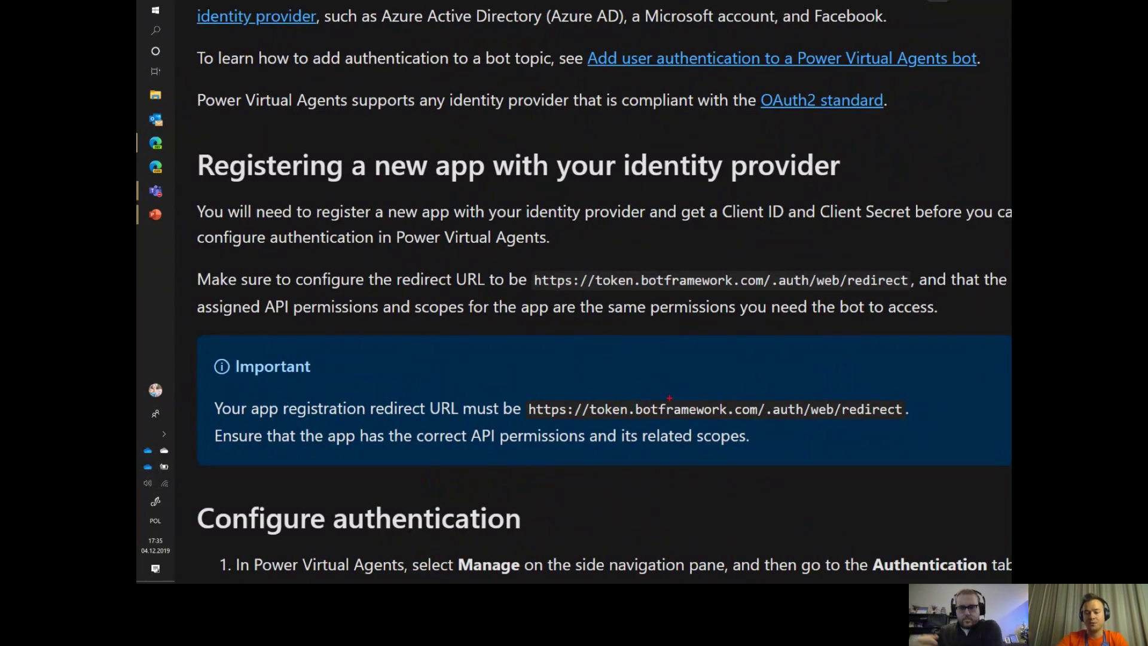
{"action": "key", "text": "ctrl+minus"}
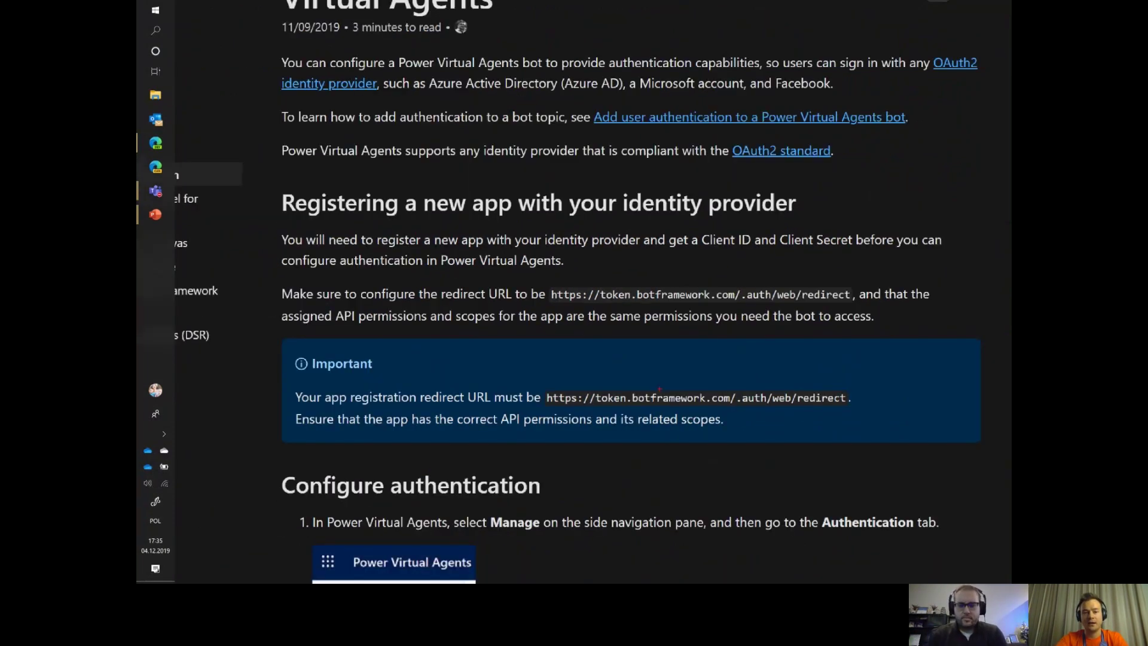
{"action": "key", "text": "alt+Tab"}
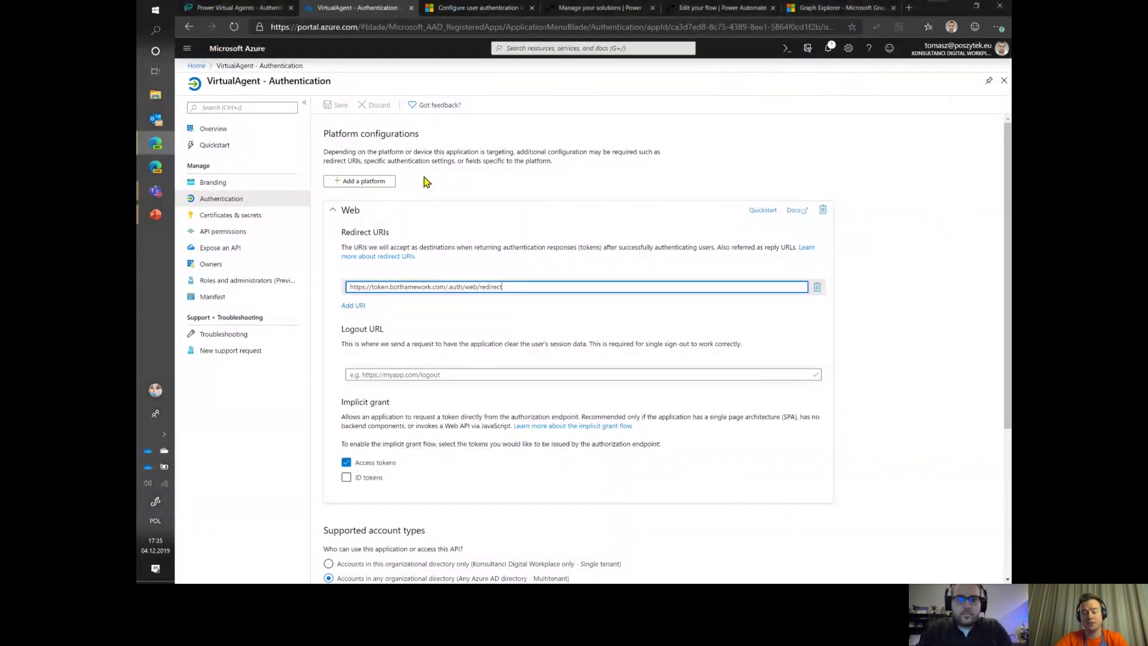
{"action": "left_click", "coordinate": [245, 8]}
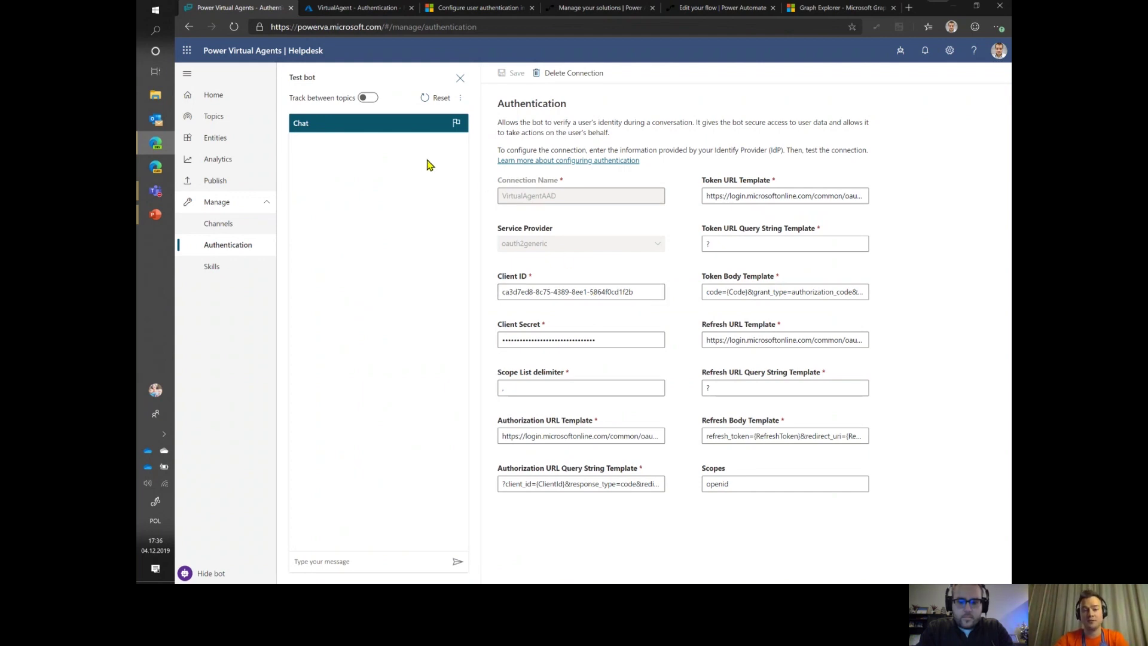
- Open the Helpdesk bot's Topics list and select the Authentication Test topic
{"action": "left_click", "coordinate": [247, 123]}
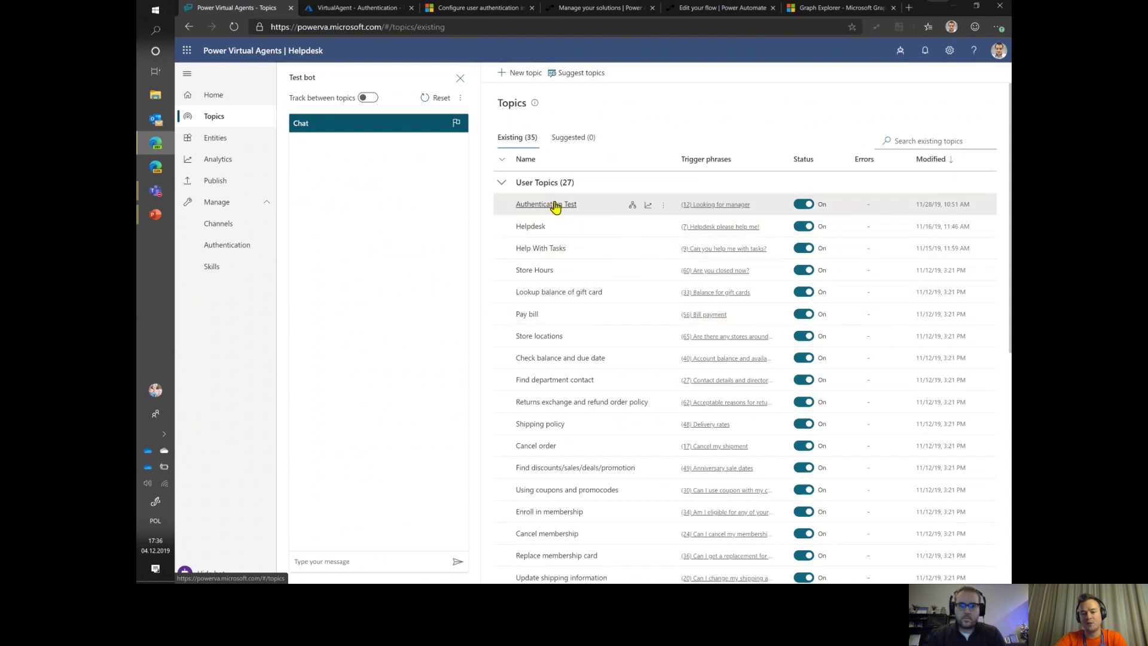
{"action": "left_click", "coordinate": [554, 206]}
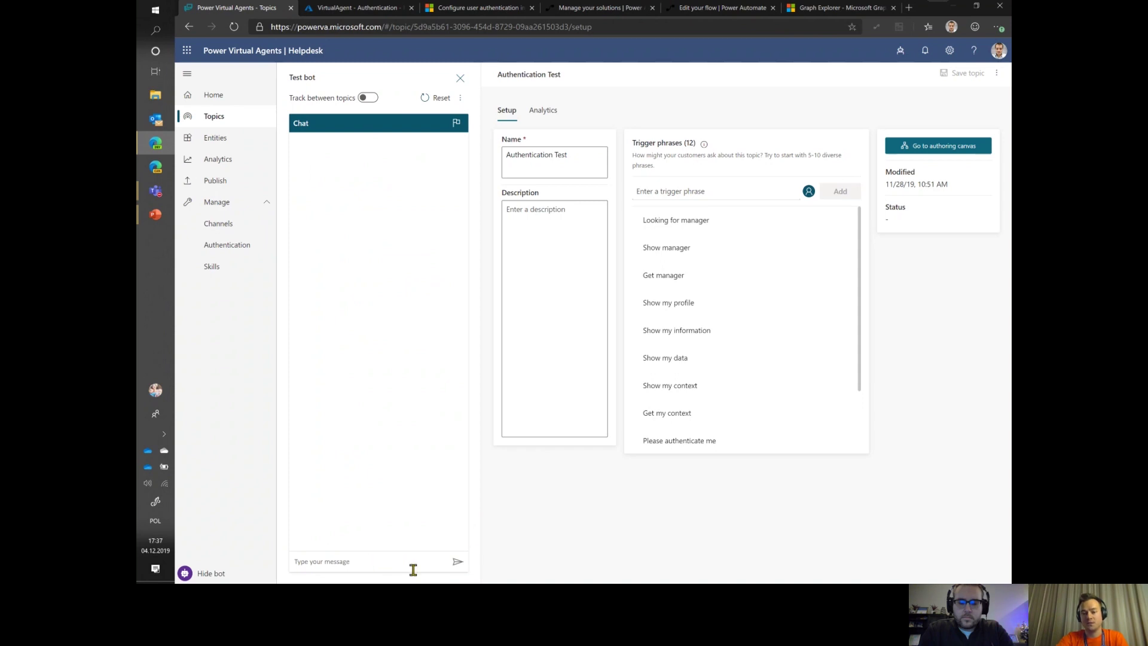
- Open the Authentication Test authoring canvas, confirm Topic checker shows no issues, and add a step after Response
{"action": "left_click", "coordinate": [950, 151]}
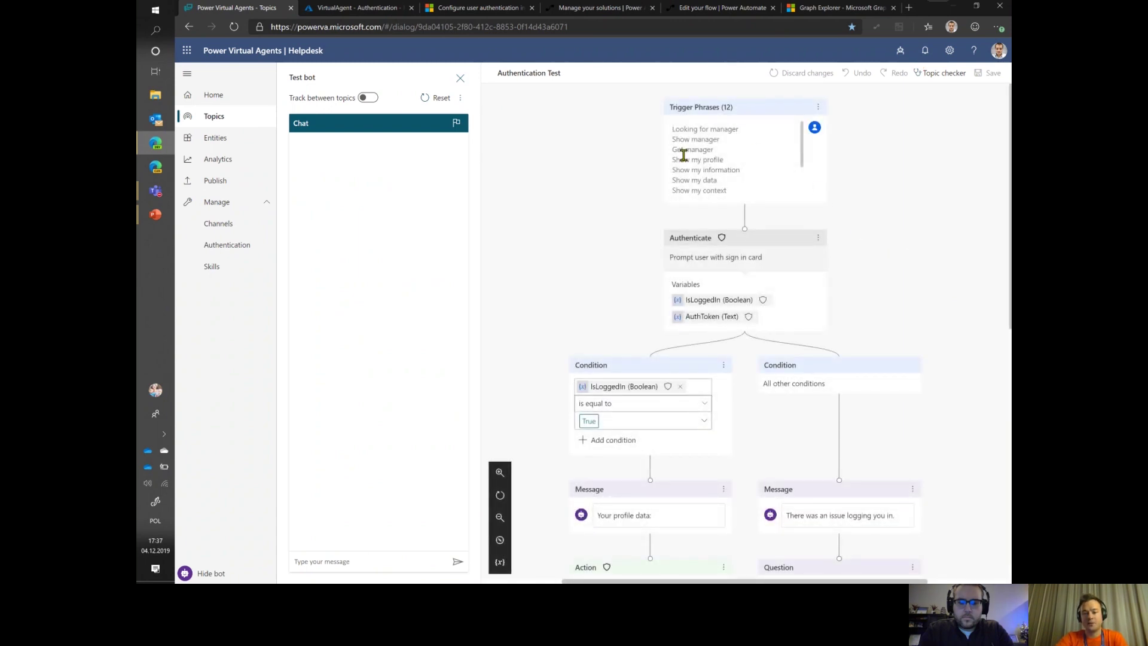
{"action": "scroll", "coordinate": [616, 248], "scroll_direction": "down", "scroll_amount": 2}
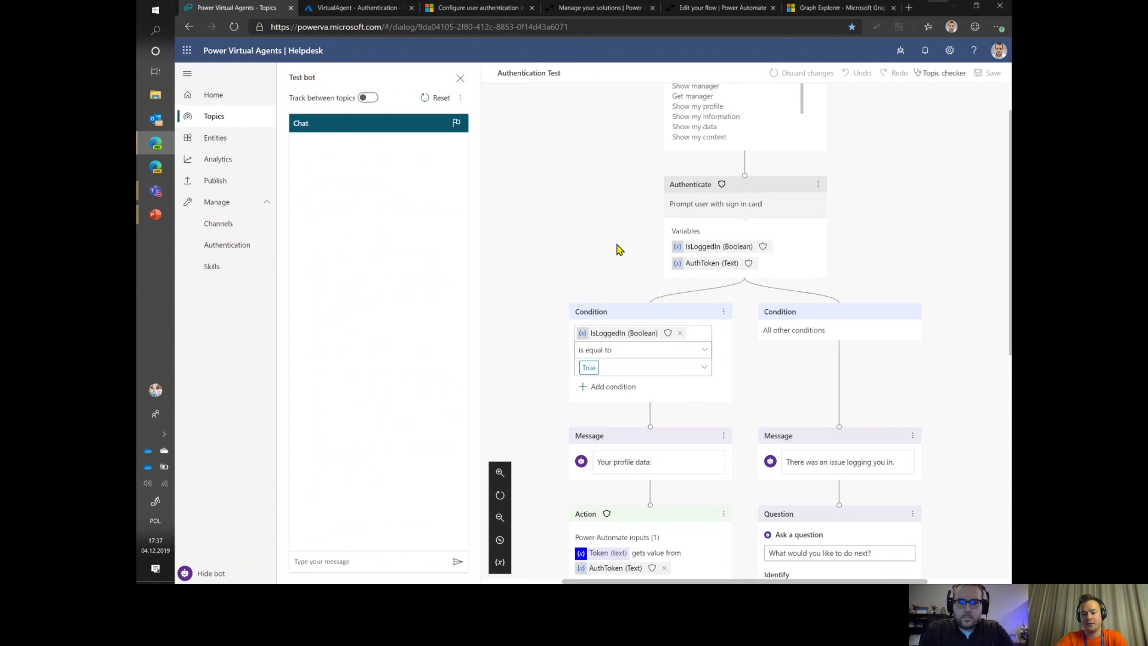
{"action": "scroll", "coordinate": [523, 248], "scroll_direction": "down", "scroll_amount": 2}
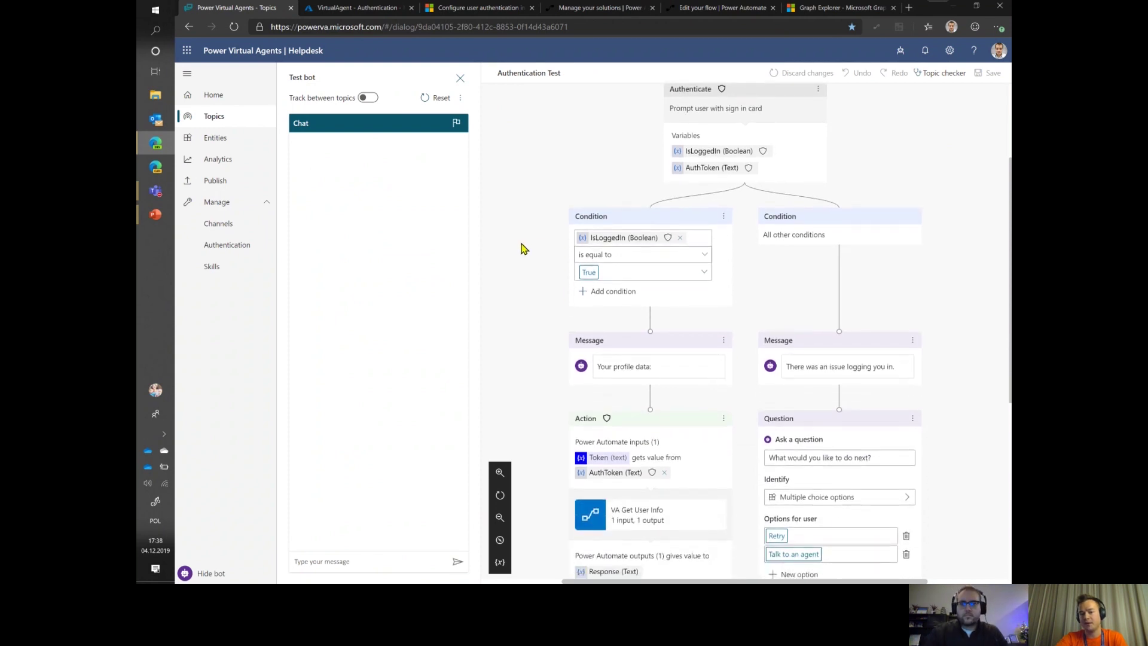
{"action": "left_click", "coordinate": [951, 74]}
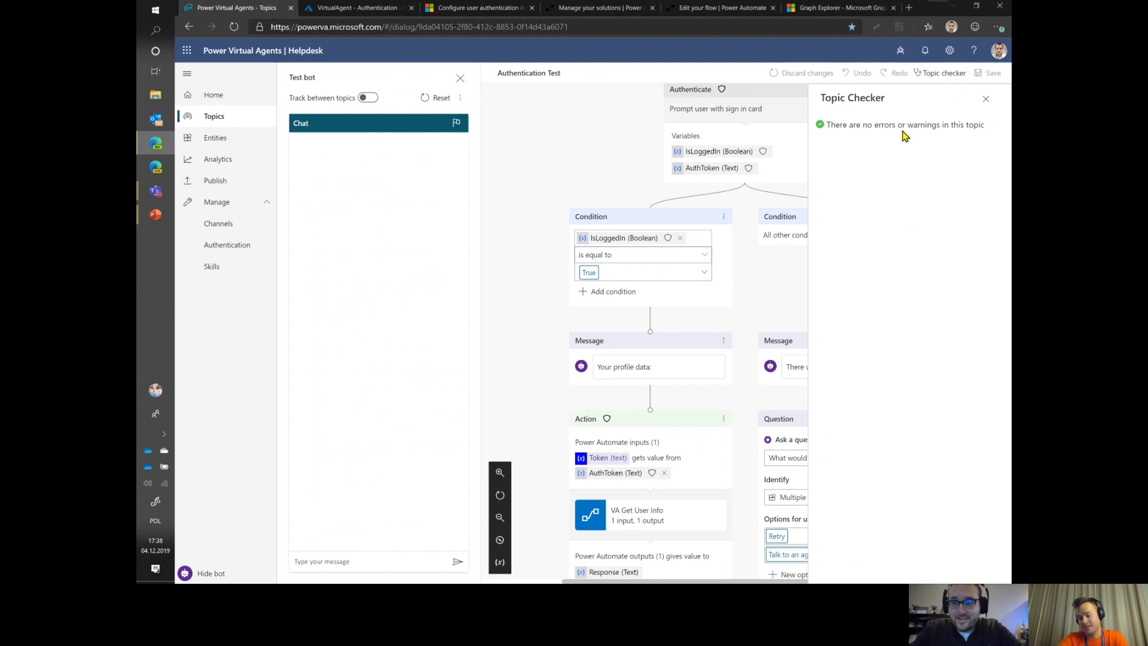
{"action": "left_click", "coordinate": [987, 99]}
{"action": "scroll", "coordinate": [927, 326], "scroll_direction": "down", "scroll_amount": 4}
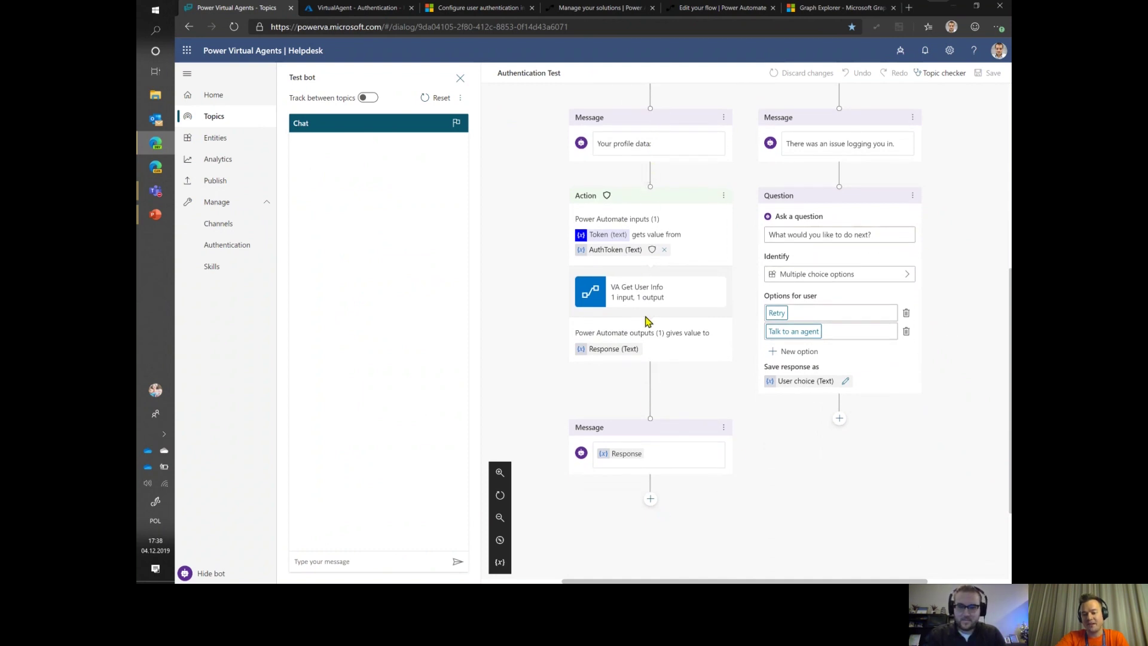
{"action": "left_click", "coordinate": [651, 501]}
{"action": "scroll", "coordinate": [813, 450], "scroll_direction": "down", "scroll_amount": 1}
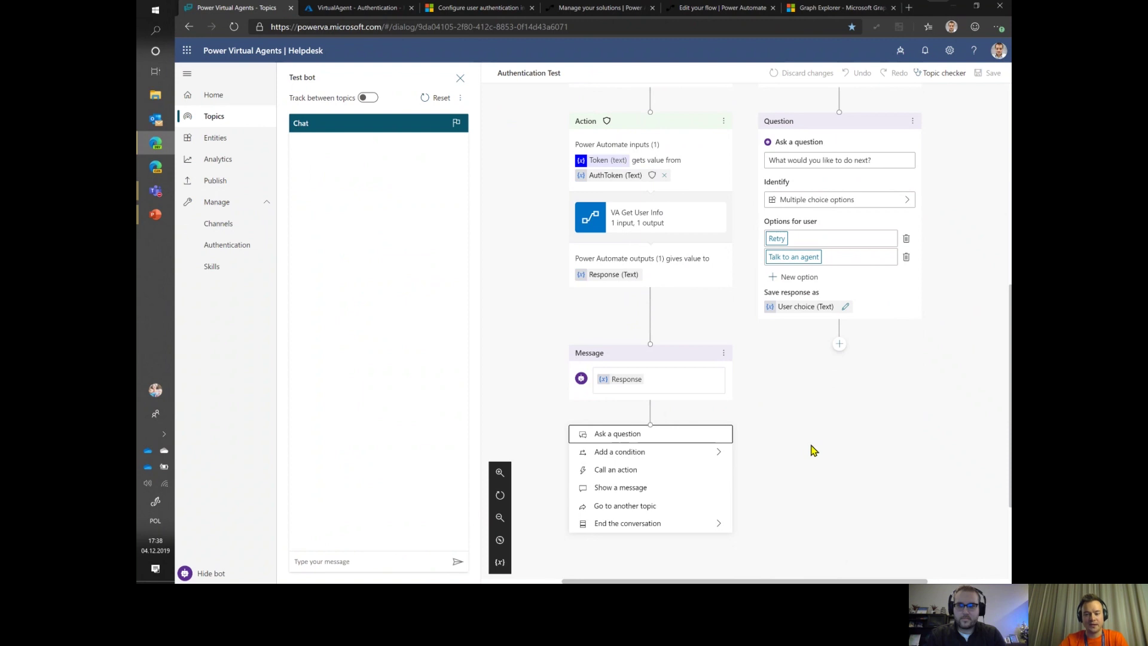
{"action": "mouse_move", "coordinate": [686, 456]}
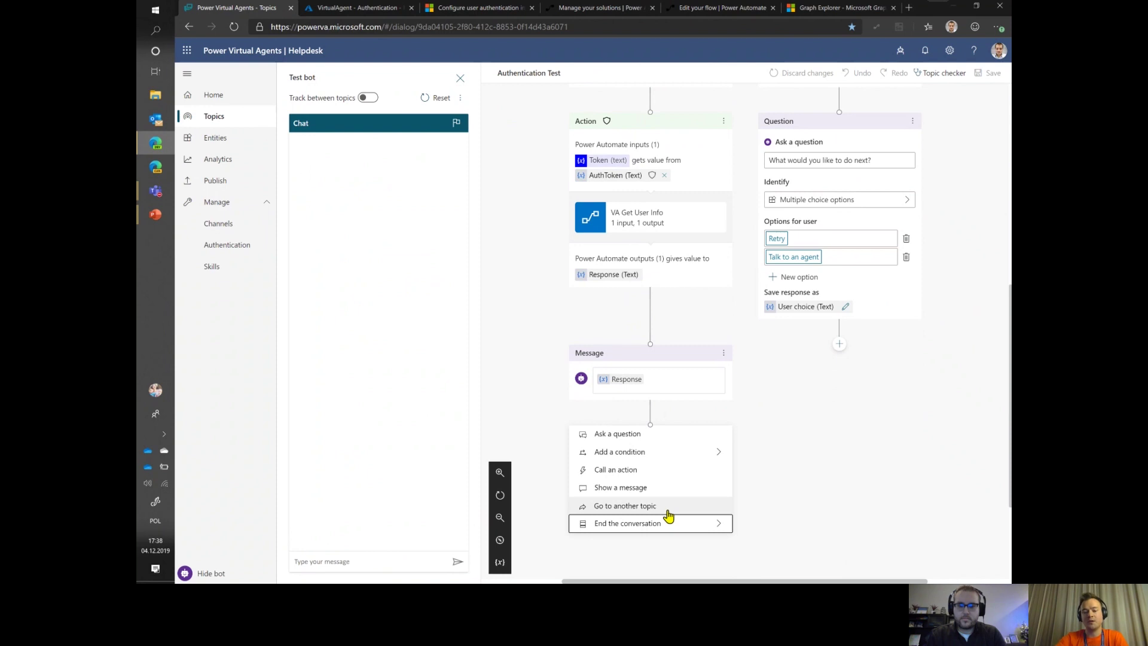
{"action": "mouse_move", "coordinate": [669, 526]}
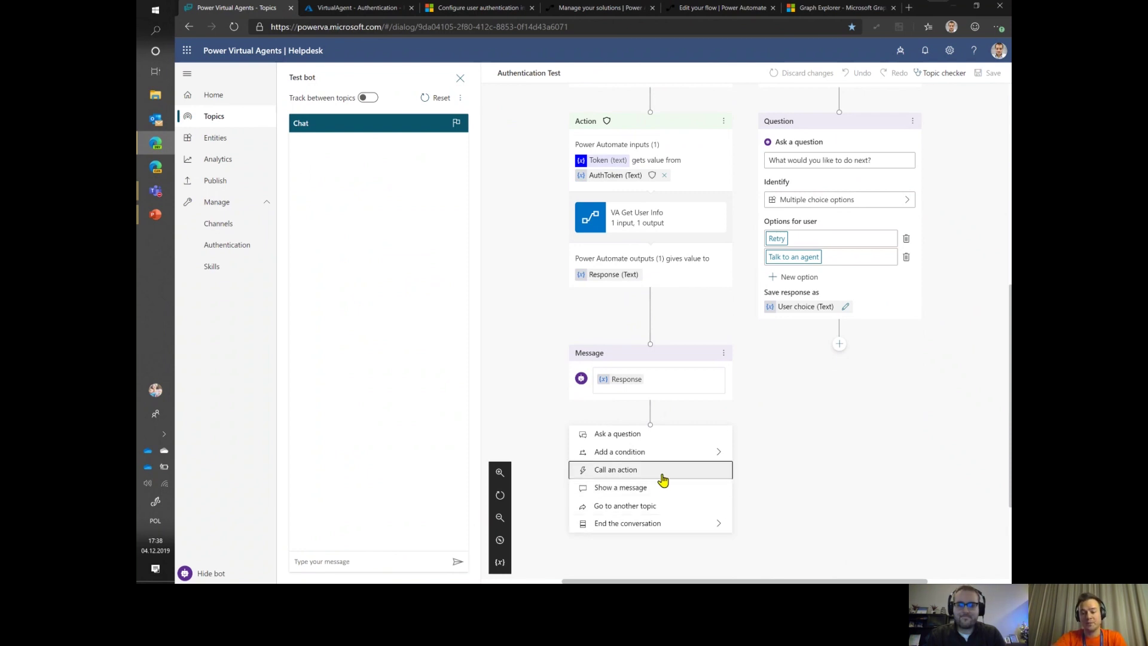
{"action": "left_click", "coordinate": [663, 478]}
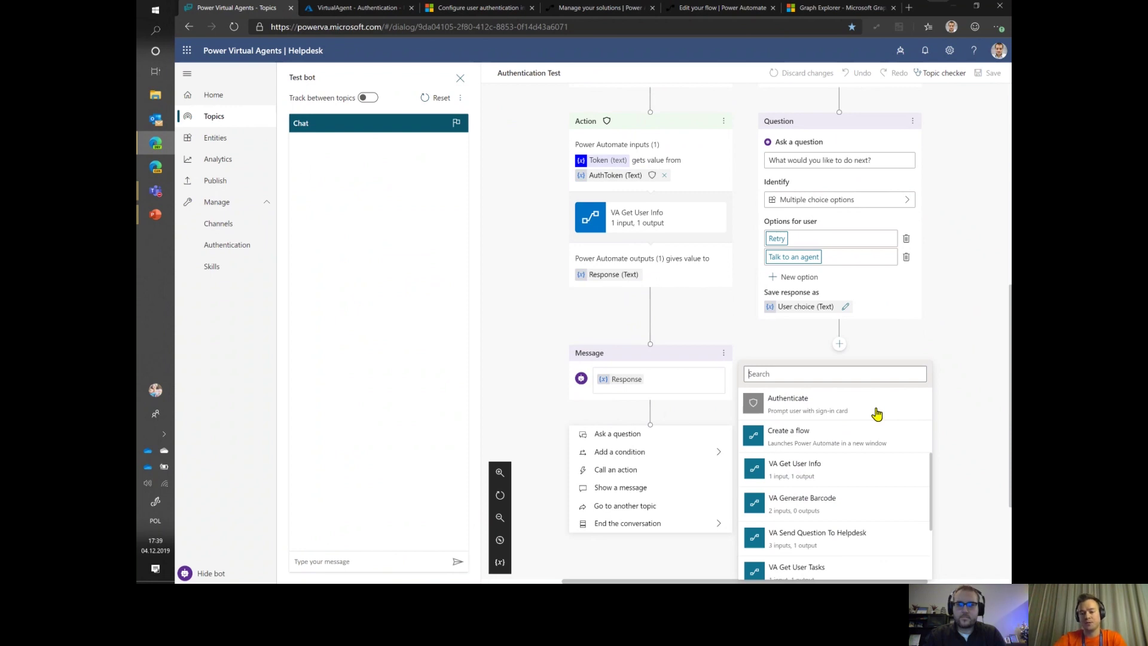
- Dismiss the action list, send 'Show my my data' to the test bot, and start the Login sign-in
{"action": "left_click", "coordinate": [978, 375]}
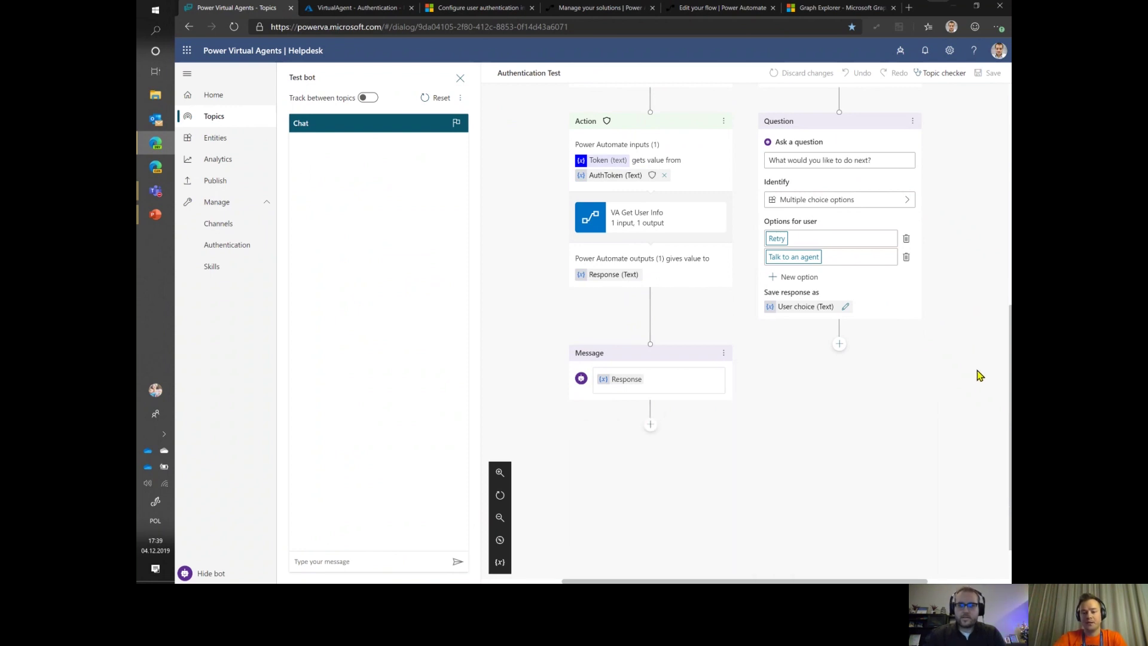
{"action": "scroll", "coordinate": [982, 374], "scroll_direction": "up", "scroll_amount": 2}
{"action": "scroll", "coordinate": [981, 375], "scroll_direction": "up", "scroll_amount": 5}
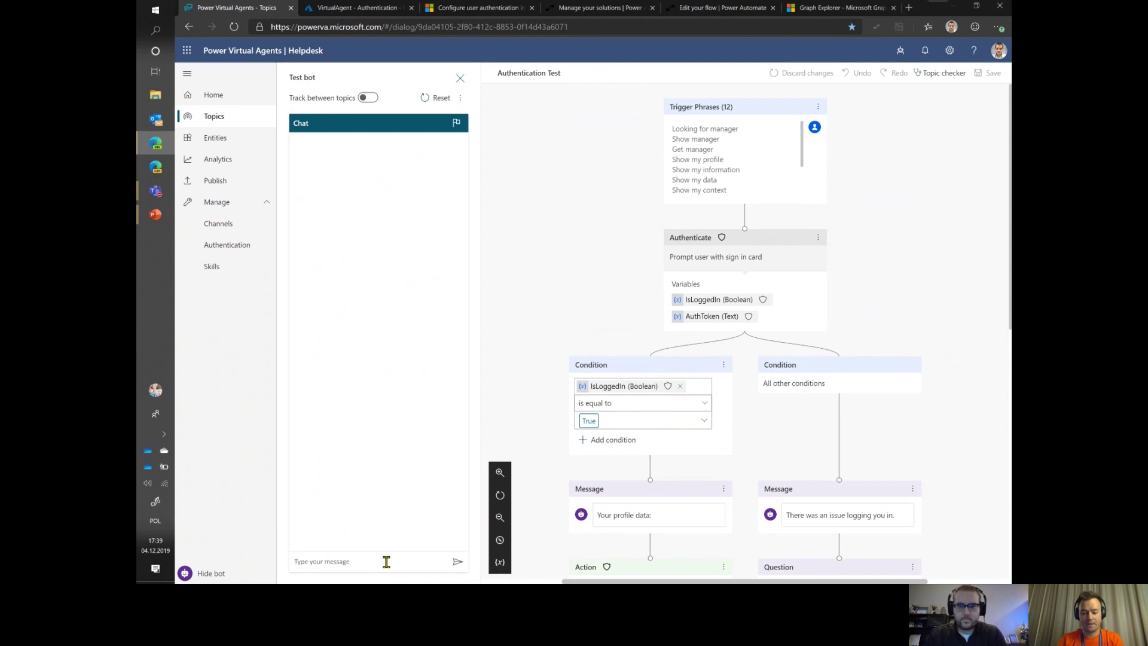
{"action": "type", "text": "Show my my data"}
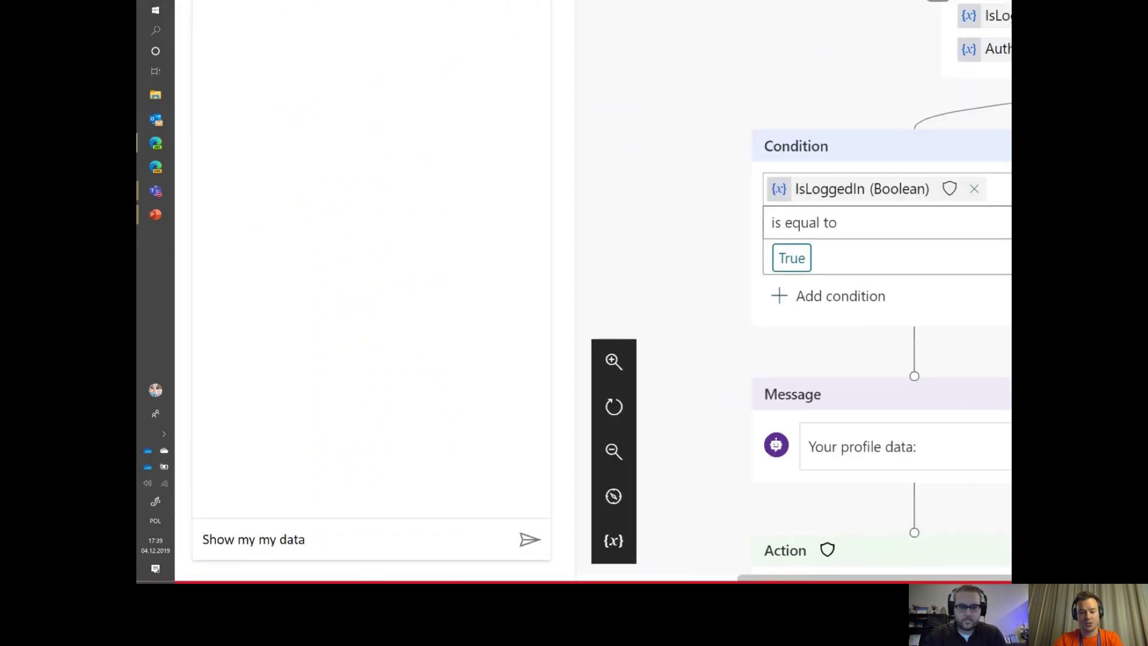
{"action": "key", "text": "Return"}
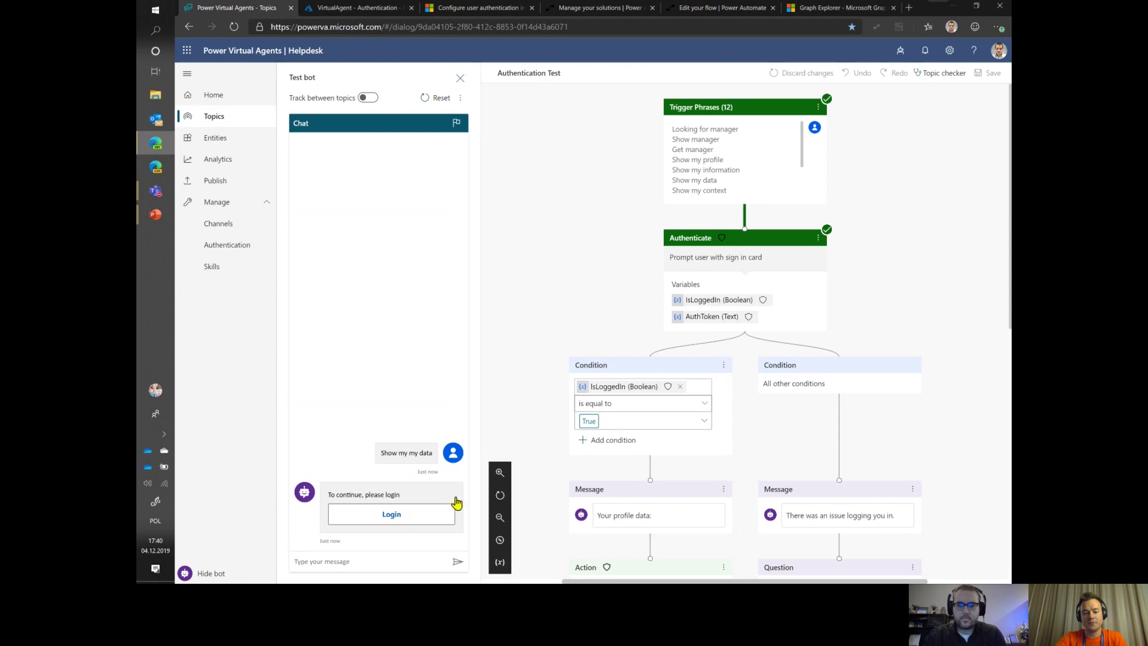
{"action": "left_click", "coordinate": [394, 524]}
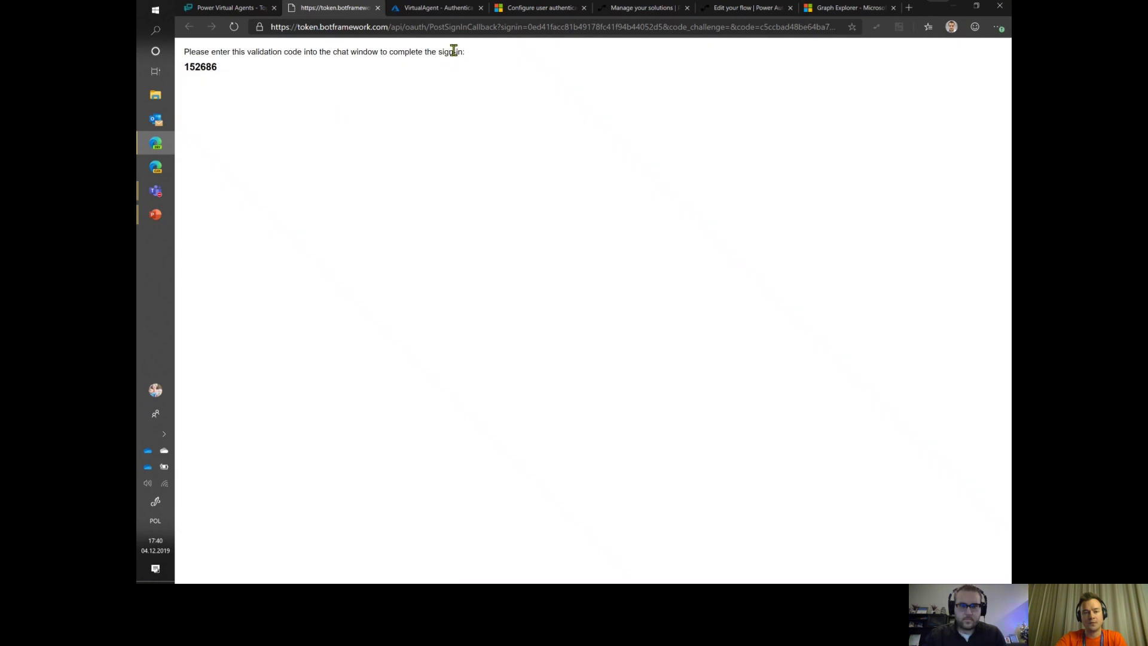
- Copy the validation code and send it in the Test bot chat so the bot replies with the profile data
{"action": "double_click", "coordinate": [205, 67]}
{"action": "key", "text": "ctrl+c"}
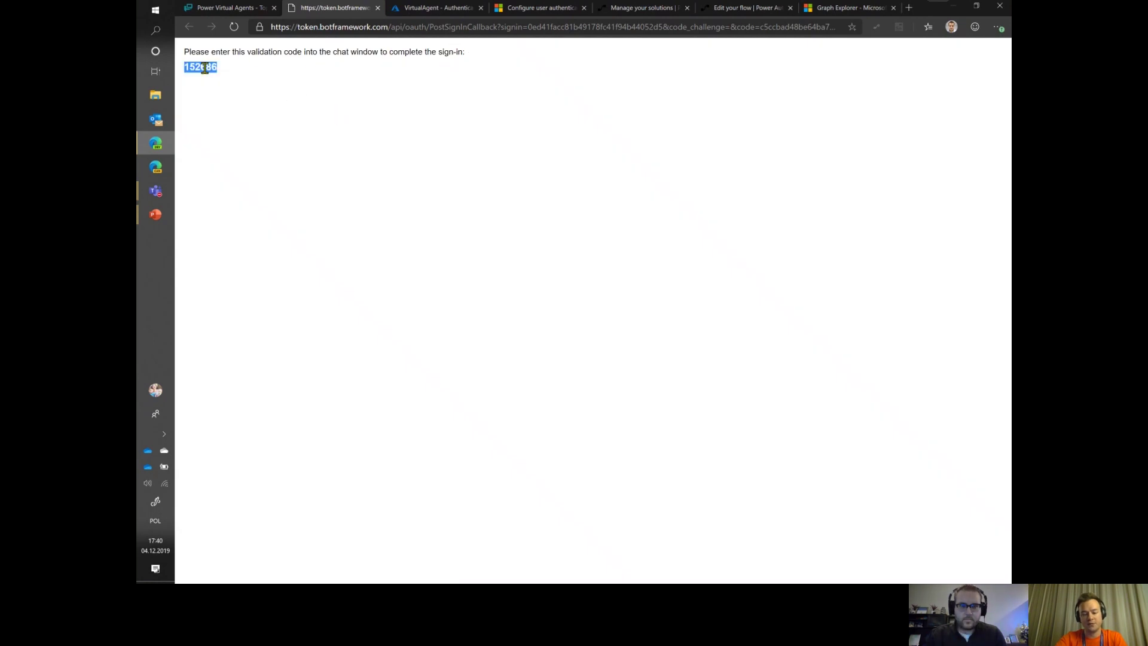
{"action": "left_click", "coordinate": [226, 13]}
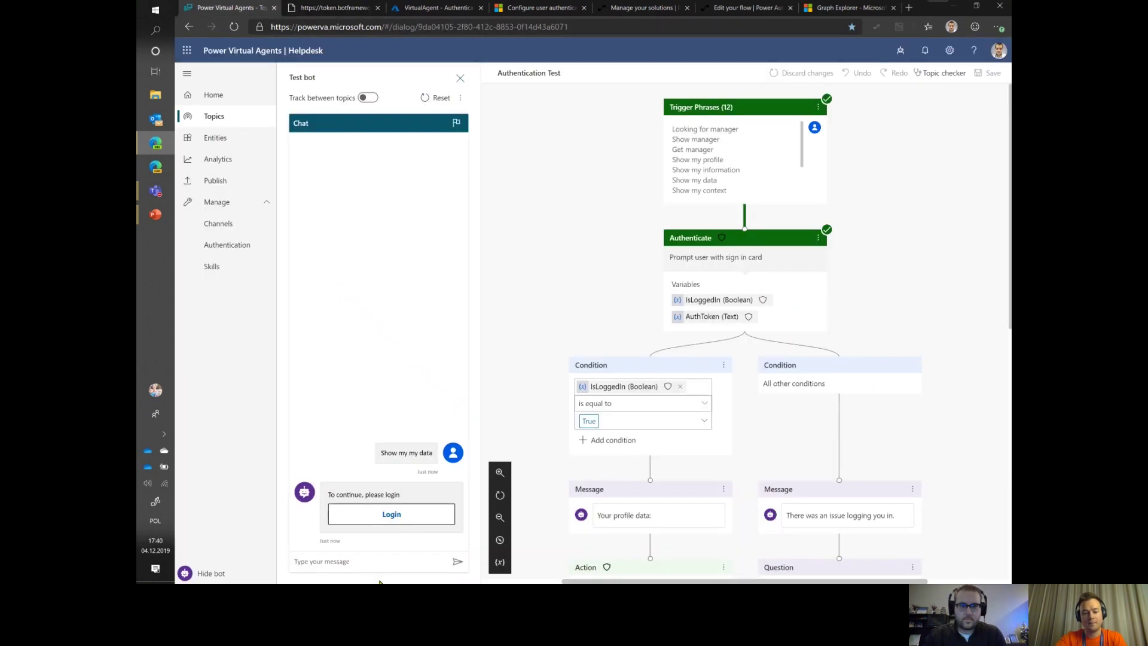
{"action": "left_click", "coordinate": [376, 553]}
{"action": "key", "text": "ctrl+v"}
{"action": "key", "text": "Return"}
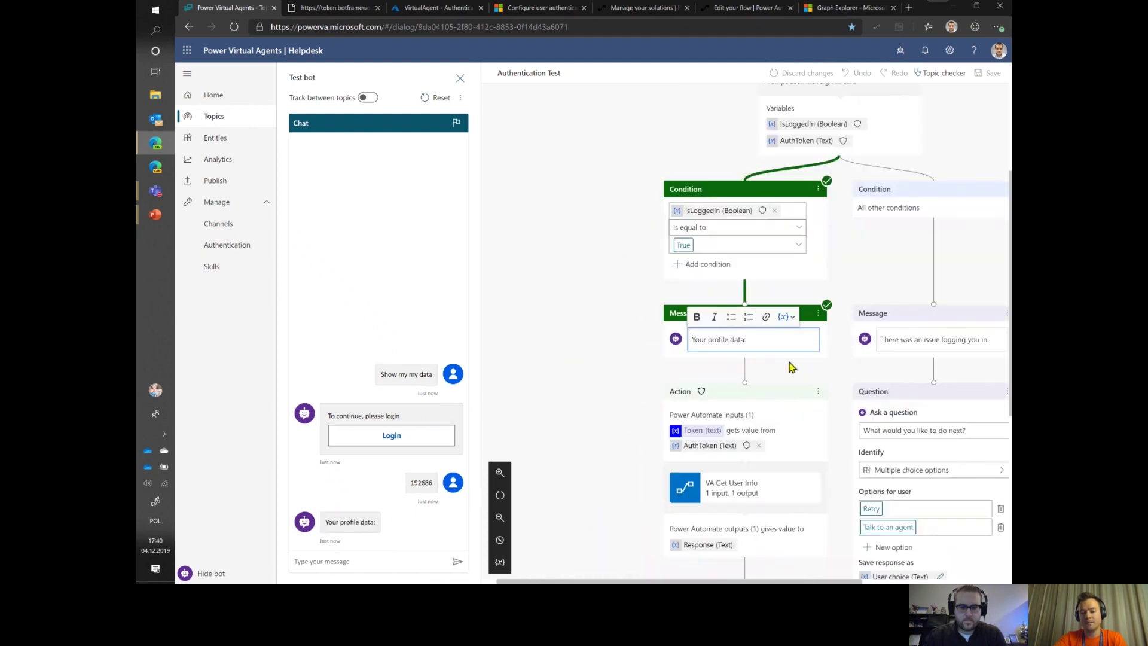
{"action": "mouse_move", "coordinate": [746, 445]}
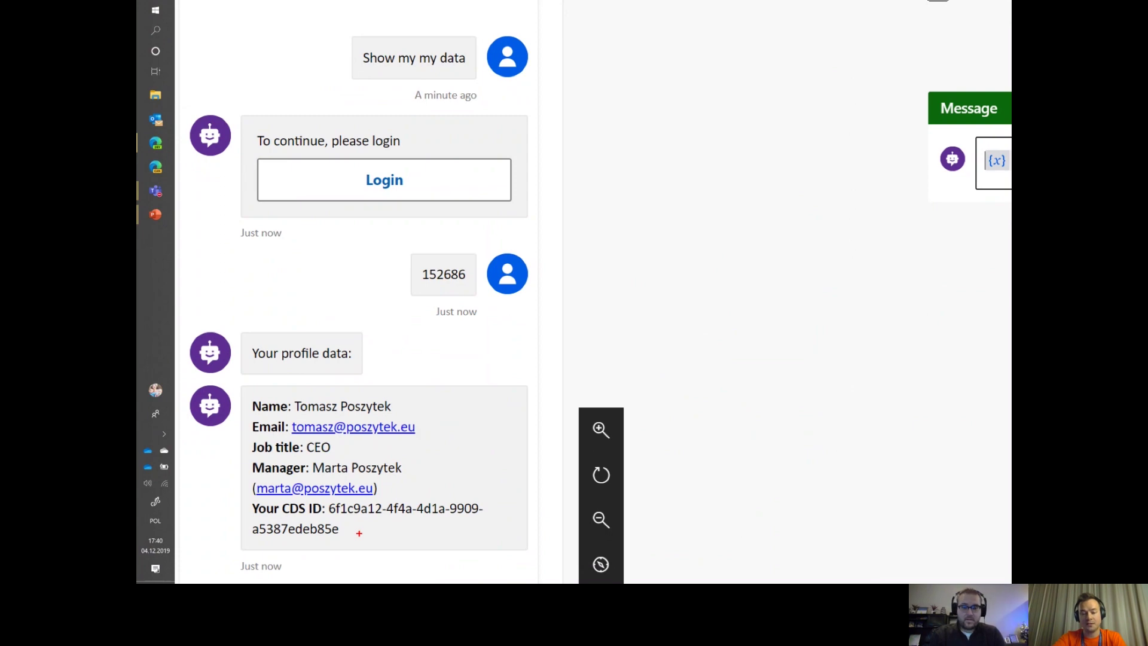
- Switch to the Power Automate tab listing the Virtual Agent solution's six flows
{"action": "key", "text": "Escape"}
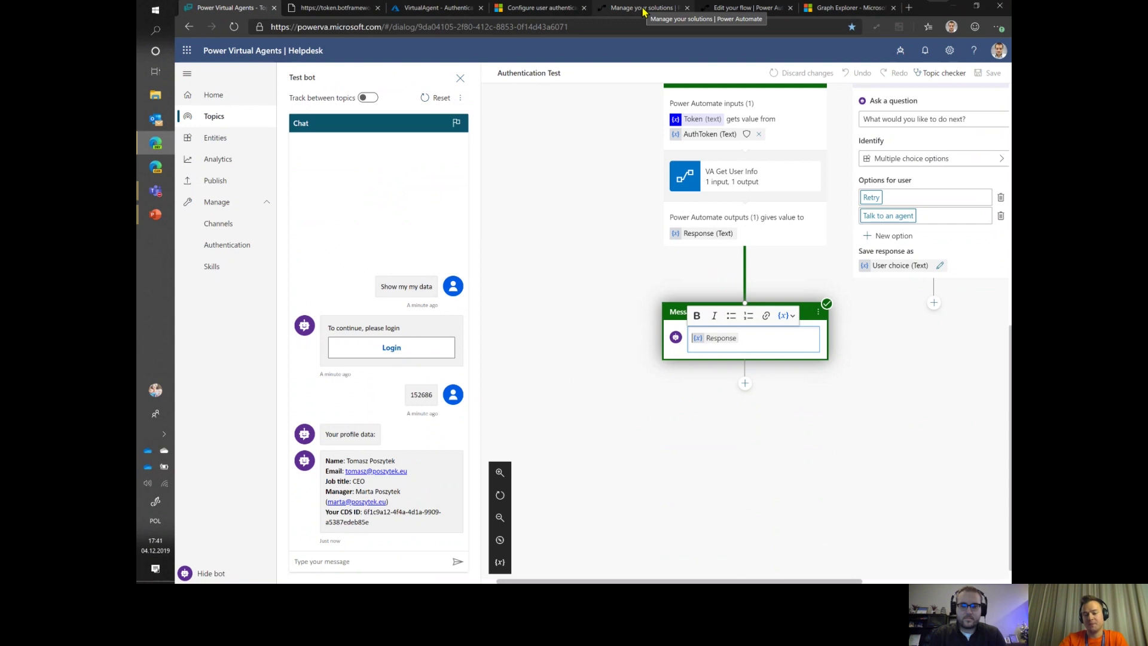
{"action": "left_click", "coordinate": [645, 10]}
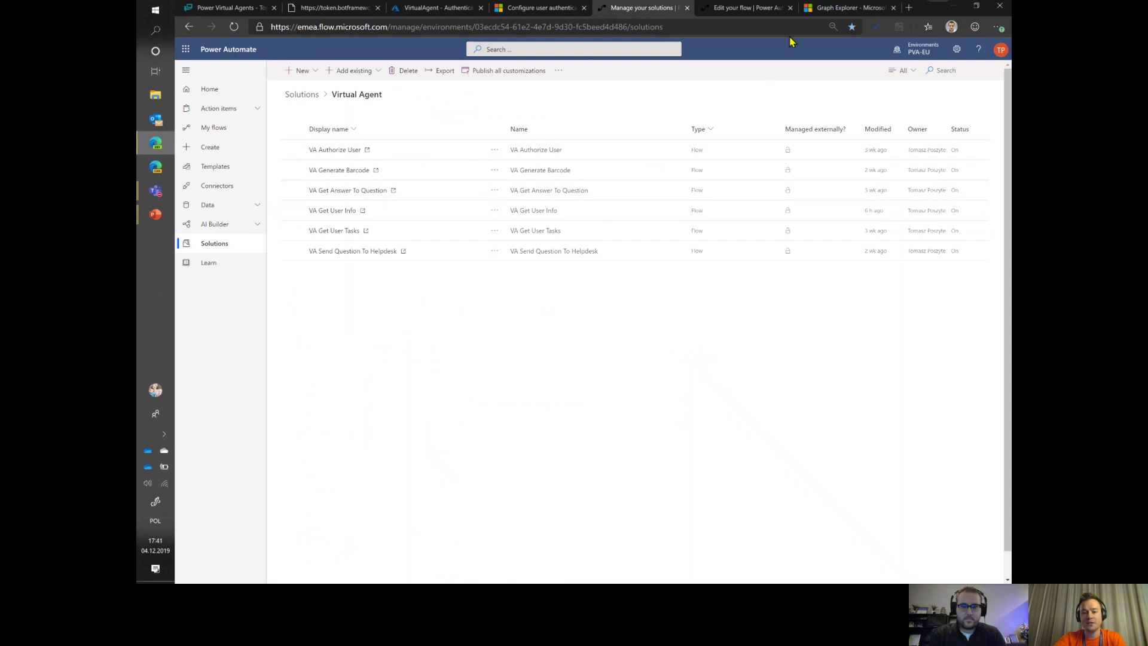
- Open the VA Get User Info flow at its HTTP request trigger expecting a Token string
{"action": "left_click", "coordinate": [744, 7]}
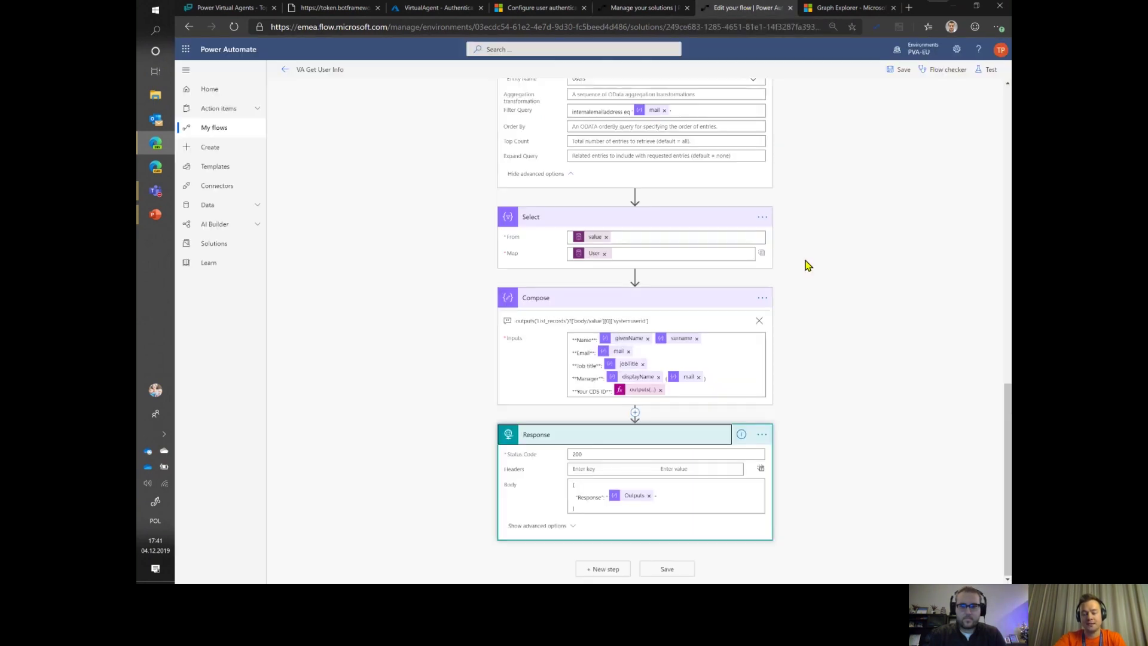
{"action": "scroll", "coordinate": [813, 277], "scroll_direction": "up", "scroll_amount": 15}
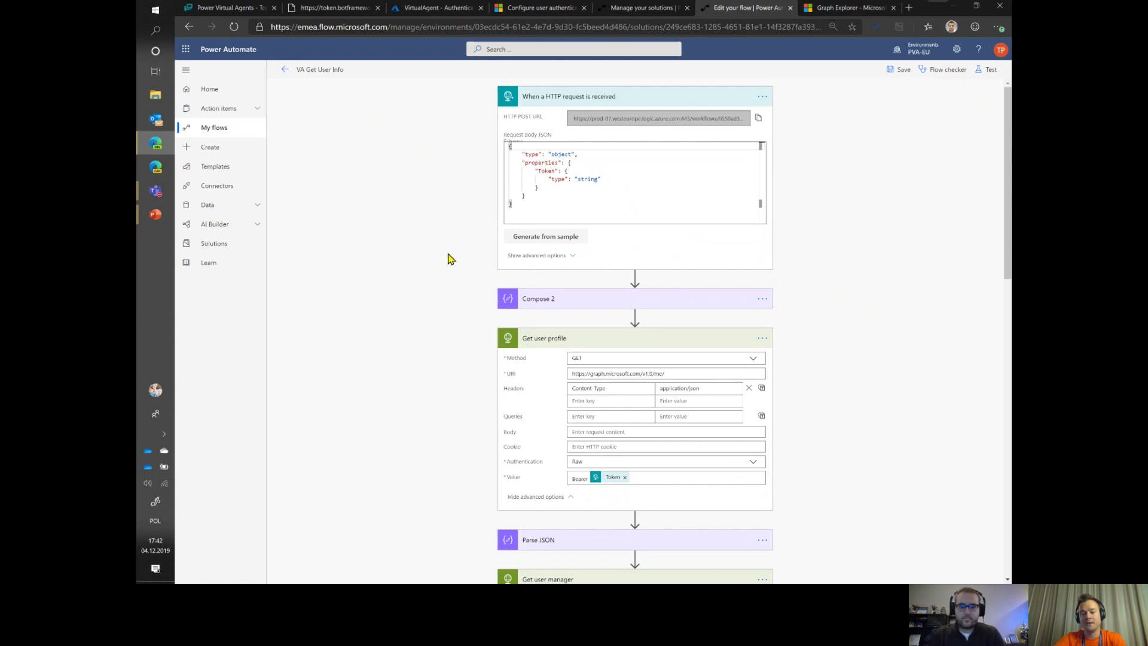
- Review VA Get User Info's token-based Graph calls and mail filter, then return to the Authentication Test topic
{"action": "scroll", "coordinate": [451, 258], "scroll_direction": "down", "scroll_amount": 2}
{"action": "scroll", "coordinate": [454, 275], "scroll_direction": "down", "scroll_amount": 1}
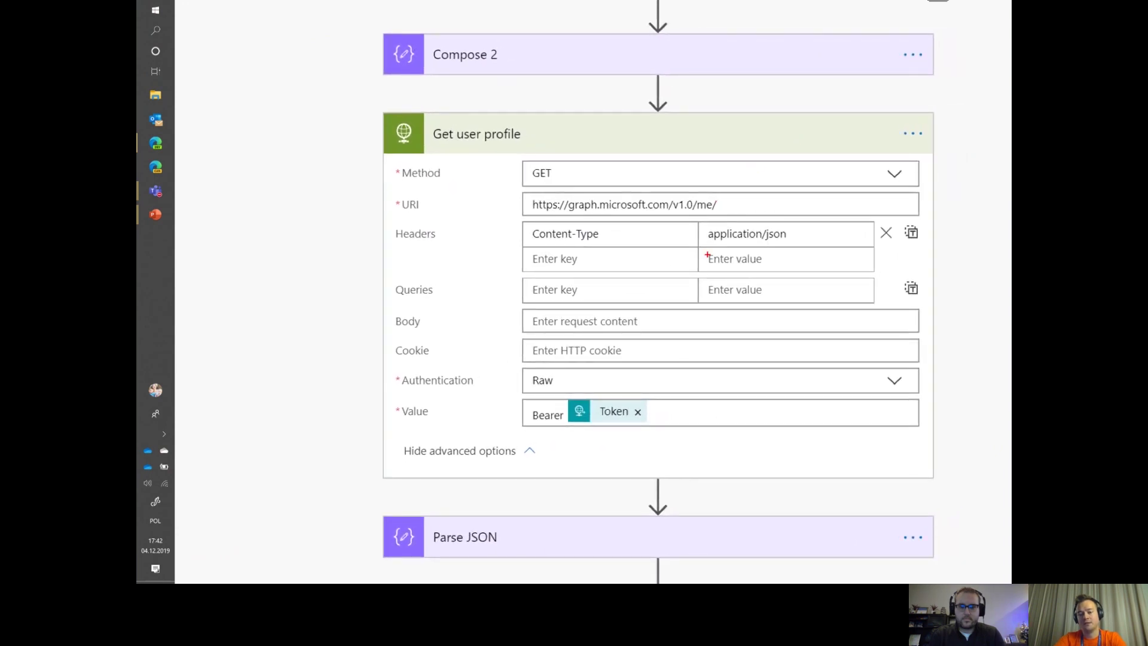
{"action": "mouse_move", "coordinate": [518, 395]}
{"action": "left_mouse_down"}
{"action": "mouse_move", "coordinate": [537, 426]}
{"action": "mouse_move", "coordinate": [662, 426]}
{"action": "mouse_move", "coordinate": [667, 392]}
{"action": "left_mouse_up"}
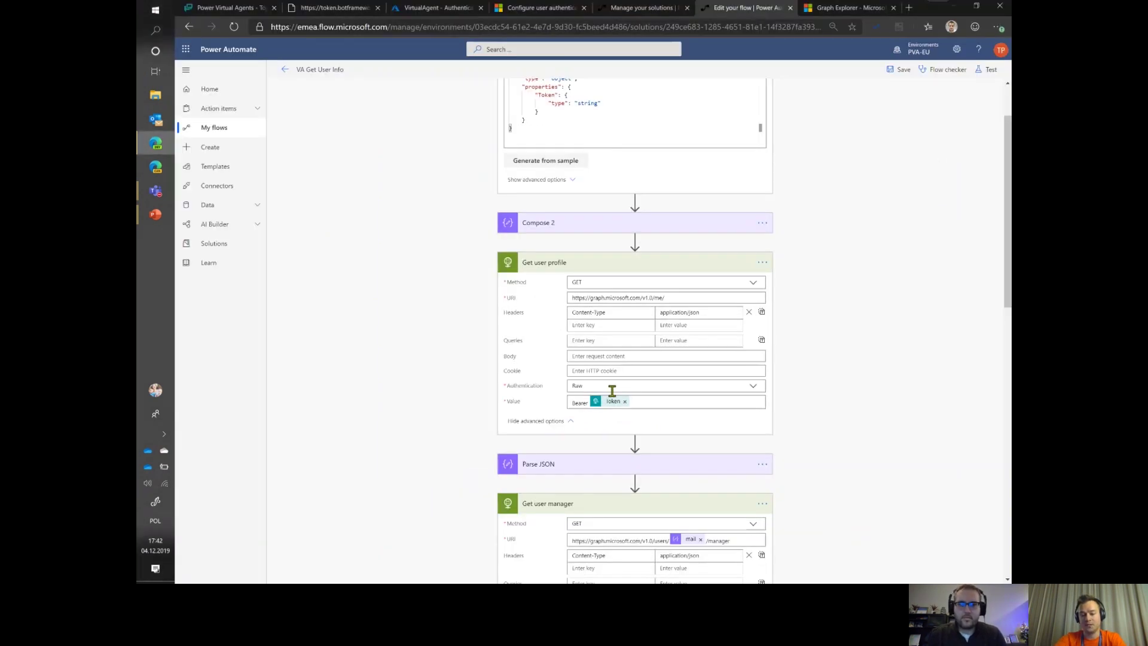
{"action": "scroll", "coordinate": [754, 432], "scroll_direction": "down", "scroll_amount": 3}
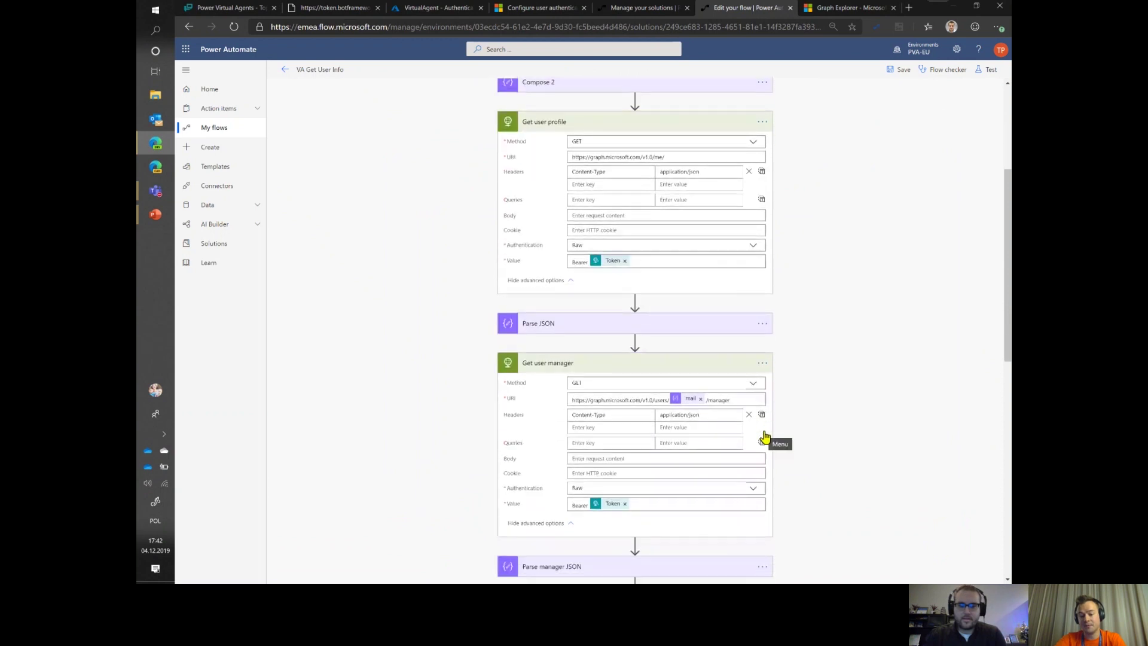
{"action": "scroll", "coordinate": [765, 436], "scroll_direction": "down", "scroll_amount": 2}
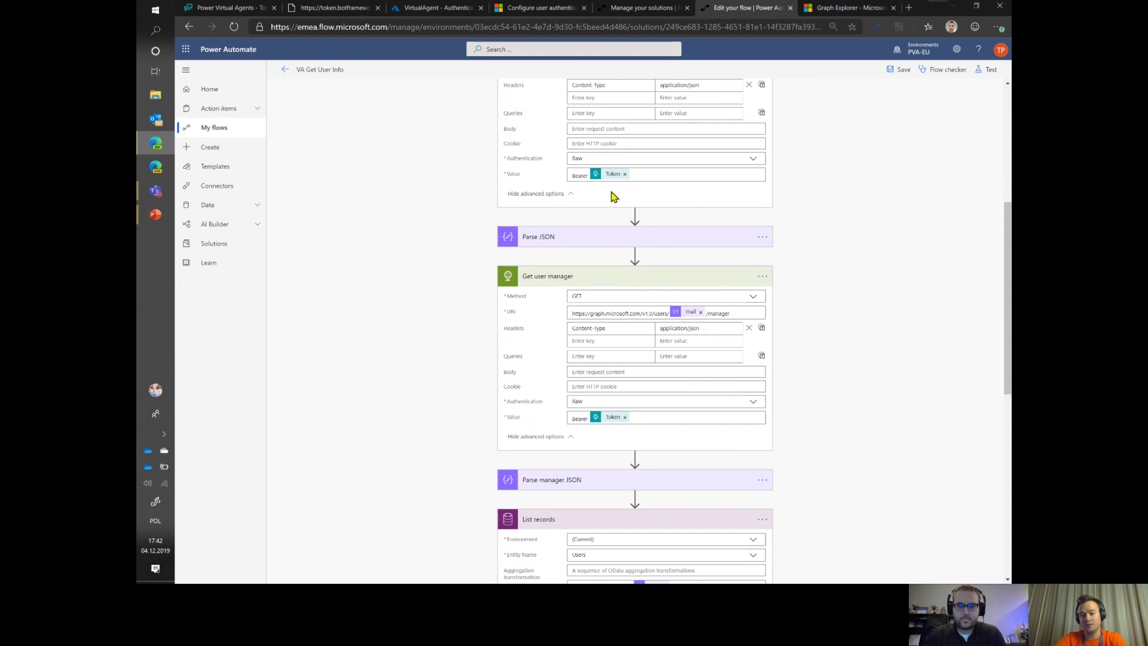
{"action": "scroll", "coordinate": [610, 194], "scroll_direction": "up", "scroll_amount": 2}
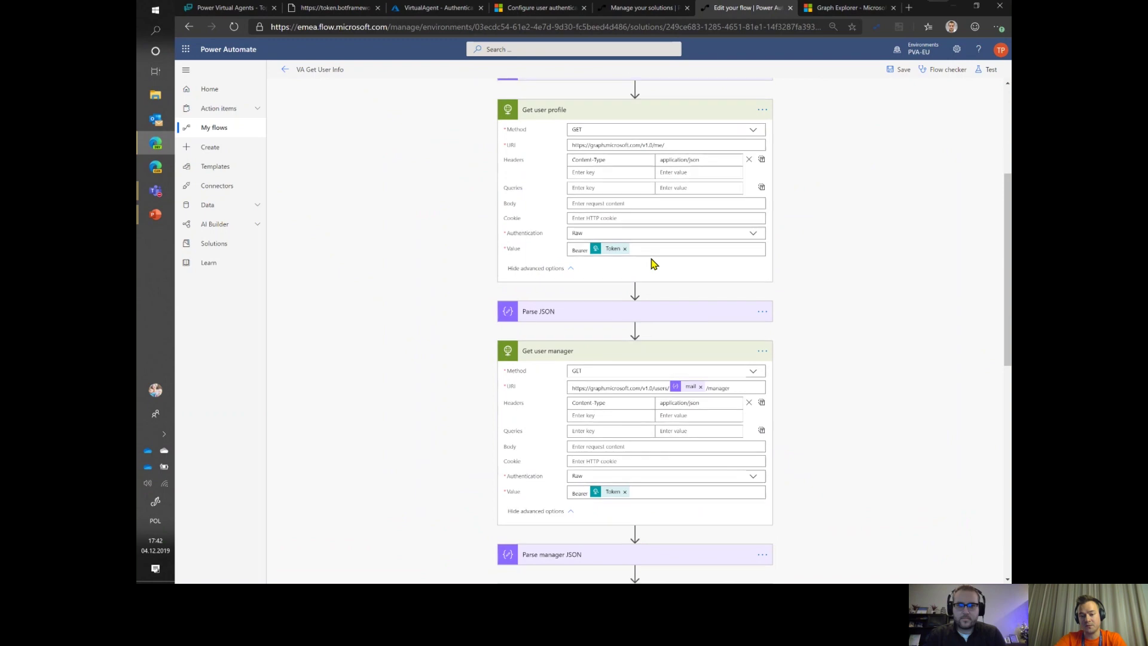
{"action": "scroll", "coordinate": [652, 261], "scroll_direction": "down", "scroll_amount": 5}
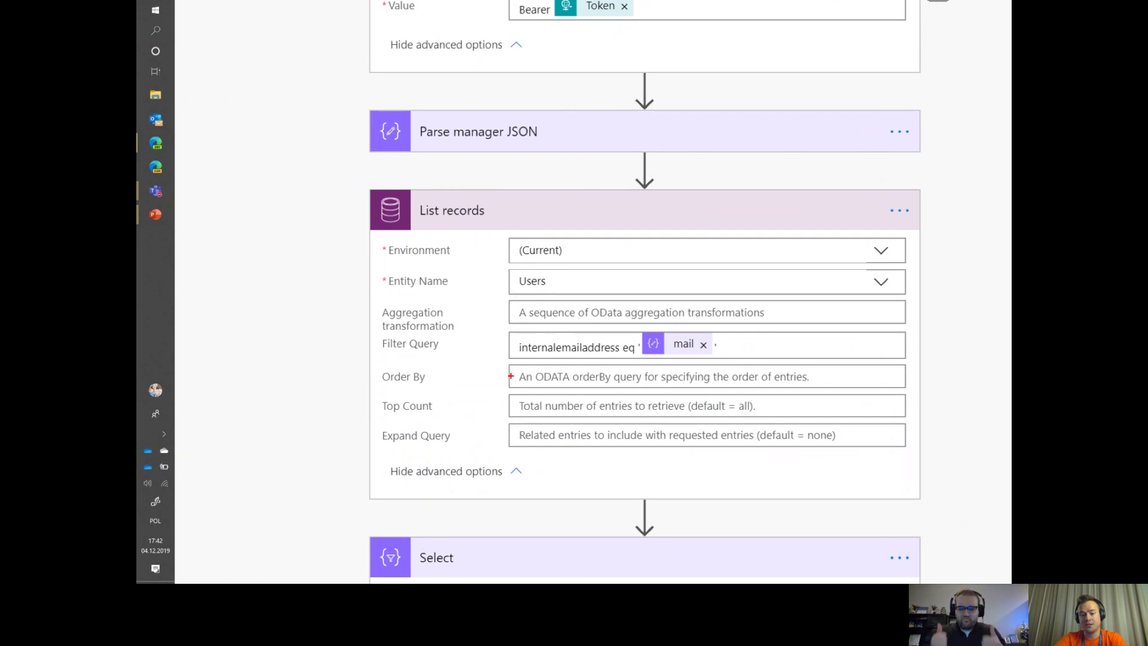
{"action": "mouse_move", "coordinate": [502, 344]}
{"action": "left_mouse_down"}
{"action": "mouse_move", "coordinate": [506, 377]}
{"action": "mouse_move", "coordinate": [734, 368]}
{"action": "mouse_move", "coordinate": [754, 335]}
{"action": "mouse_move", "coordinate": [517, 316]}
{"action": "left_mouse_up"}
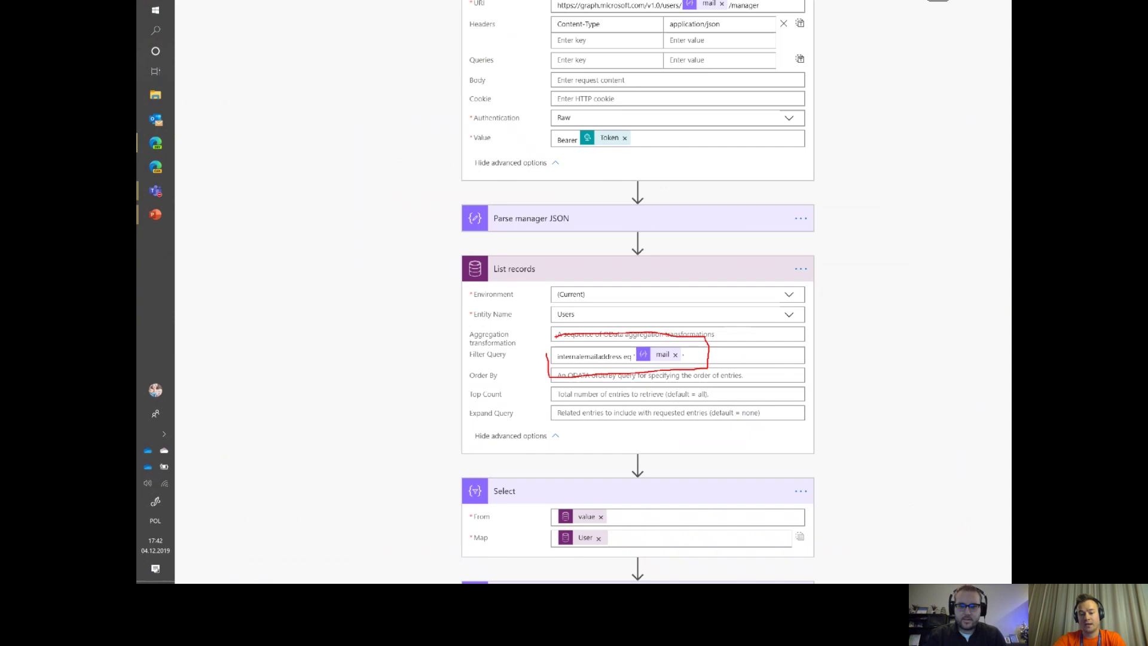
{"action": "scroll", "coordinate": [622, 389], "scroll_direction": "down", "scroll_amount": 4}
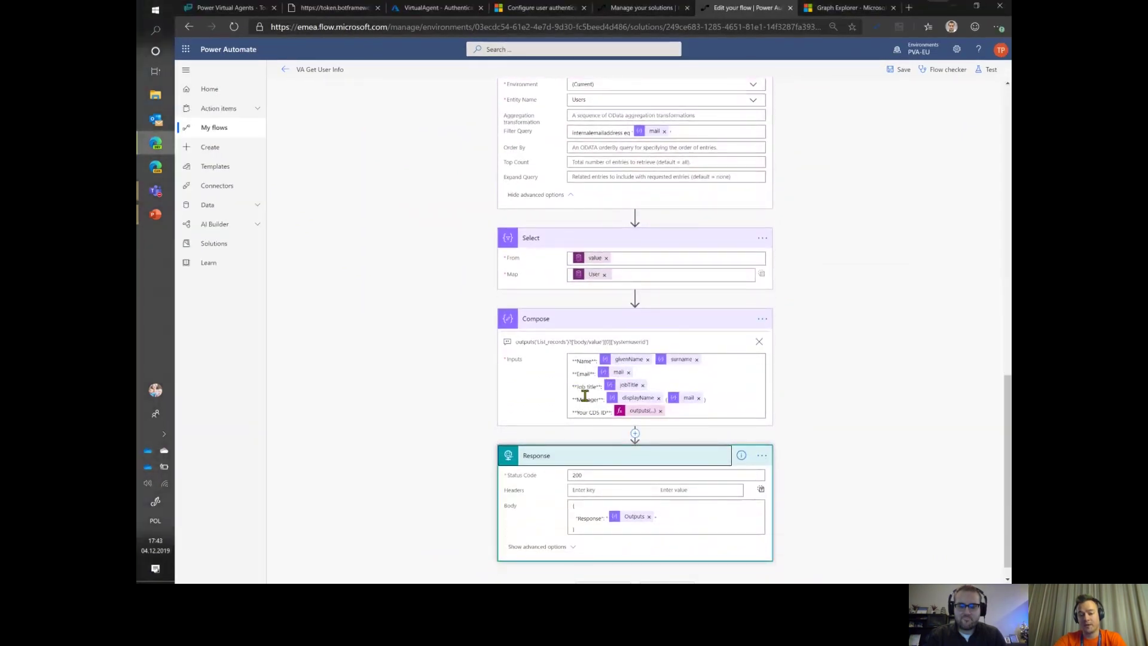
{"action": "scroll", "coordinate": [630, 509], "scroll_direction": "down", "scroll_amount": 2}
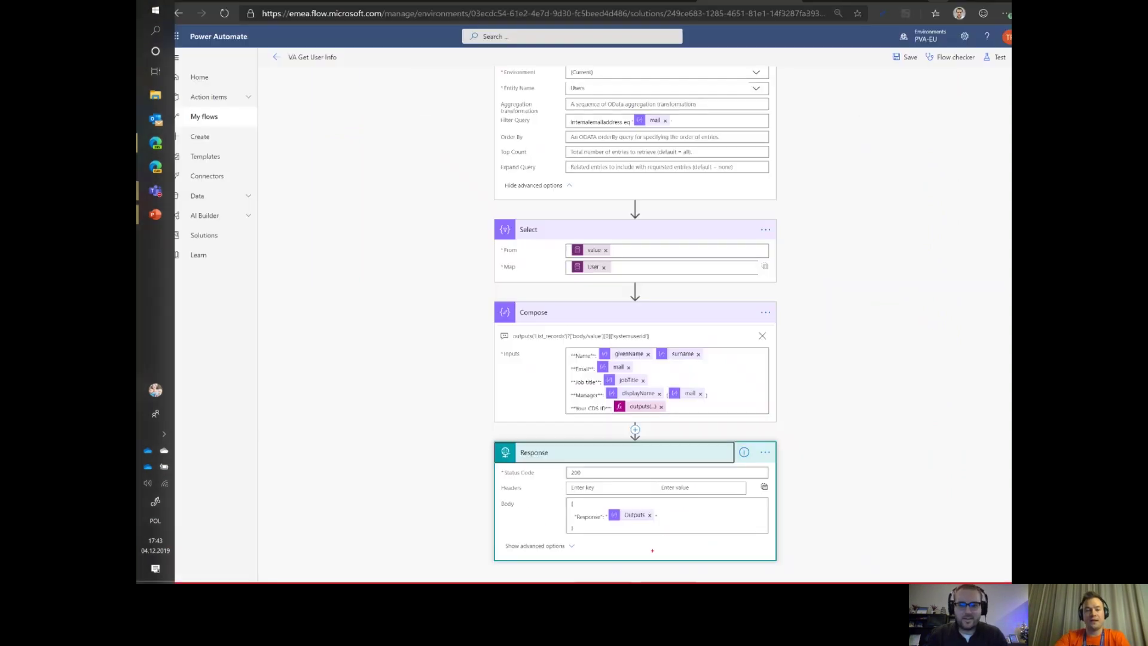
{"action": "left_click", "coordinate": [250, 12]}
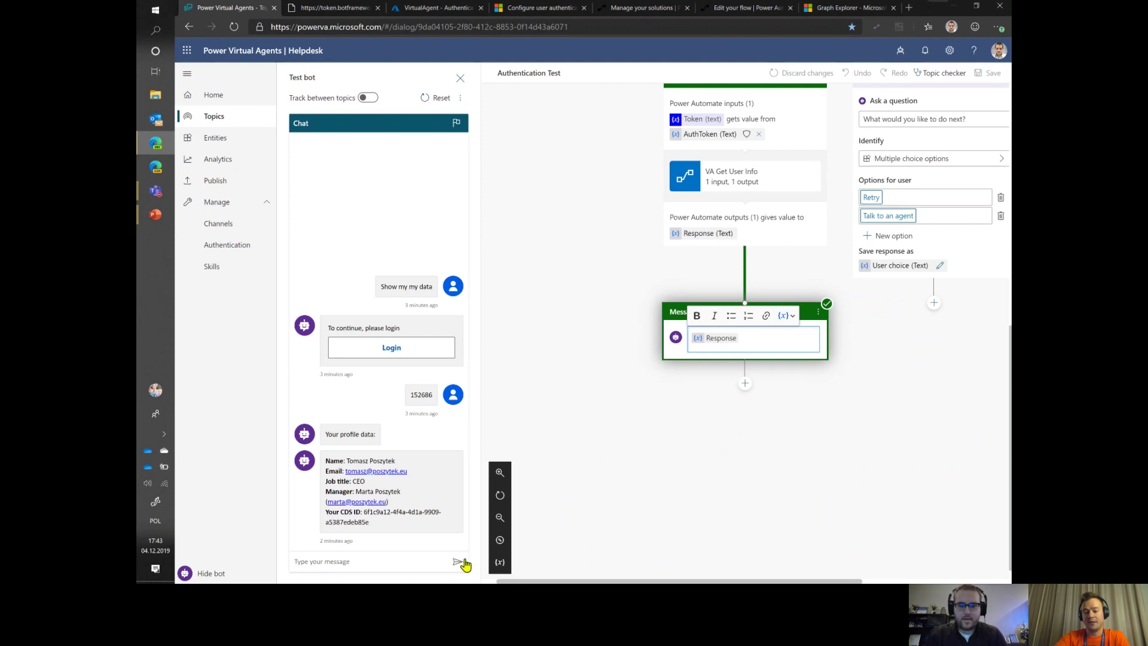
{"action": "left_click", "coordinate": [498, 563]}
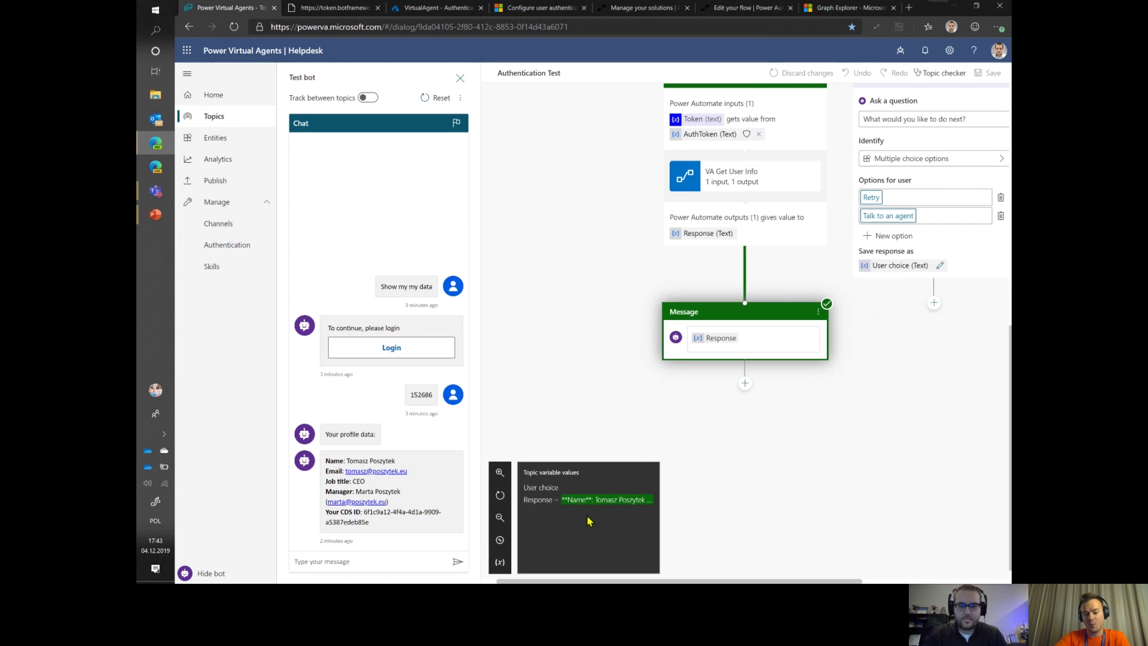
{"action": "mouse_move", "coordinate": [608, 506]}
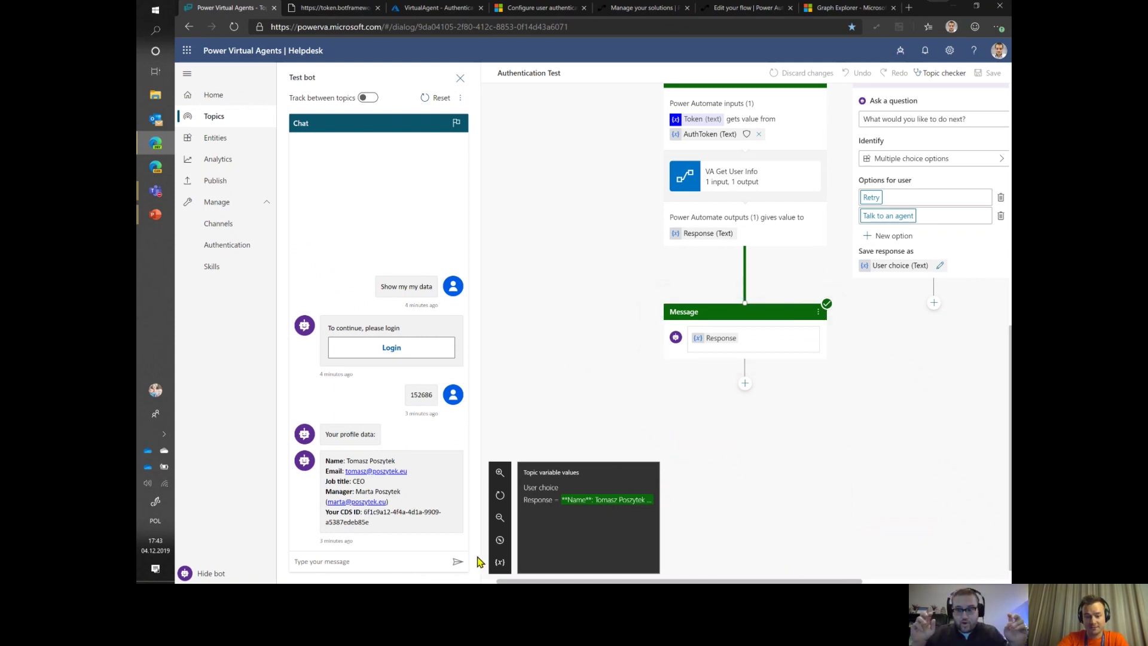
{"action": "left_click", "coordinate": [499, 564]}
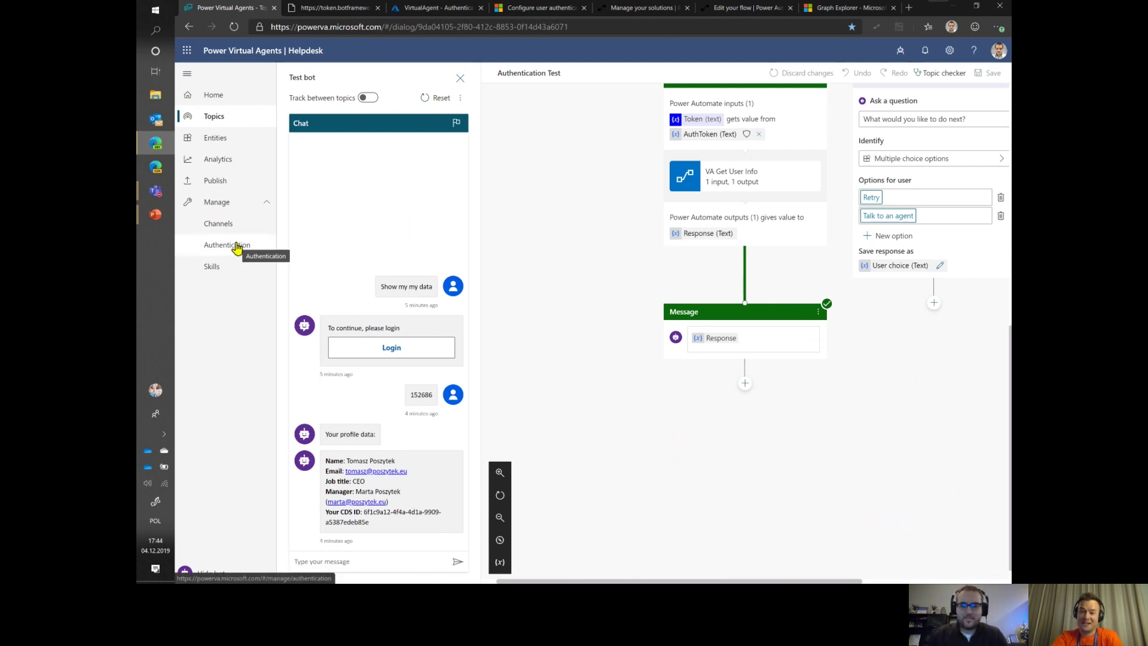
{"action": "mouse_move", "coordinate": [156, 193]}
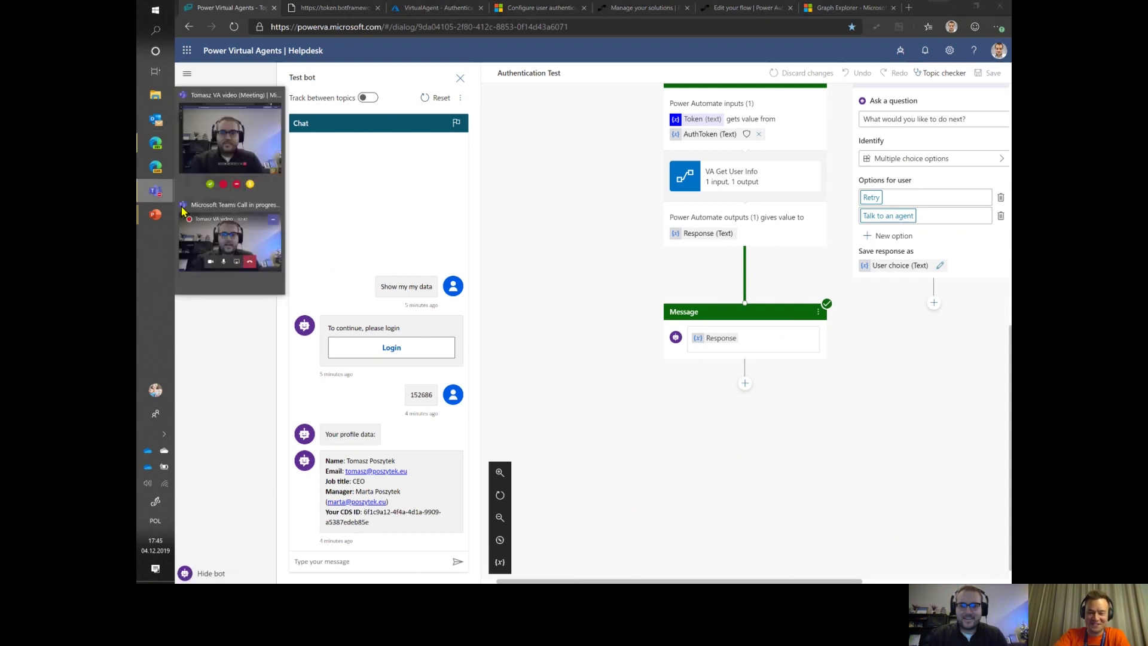